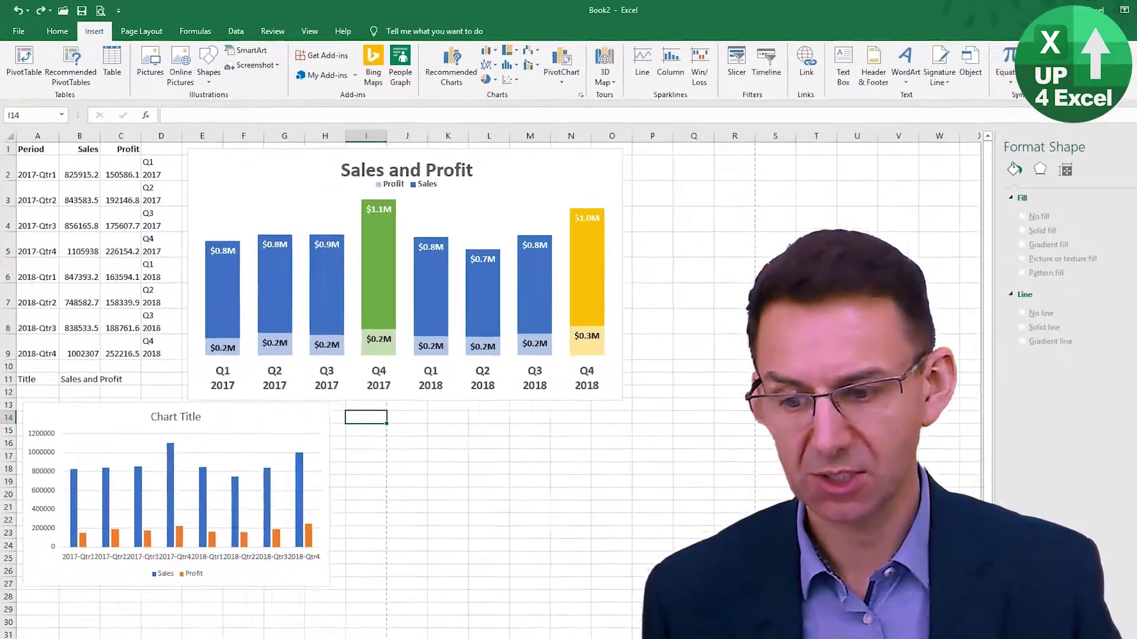
Show the After sheet with the finished rounded-top Sales and Profit stacked chart
left_click(172, 617)
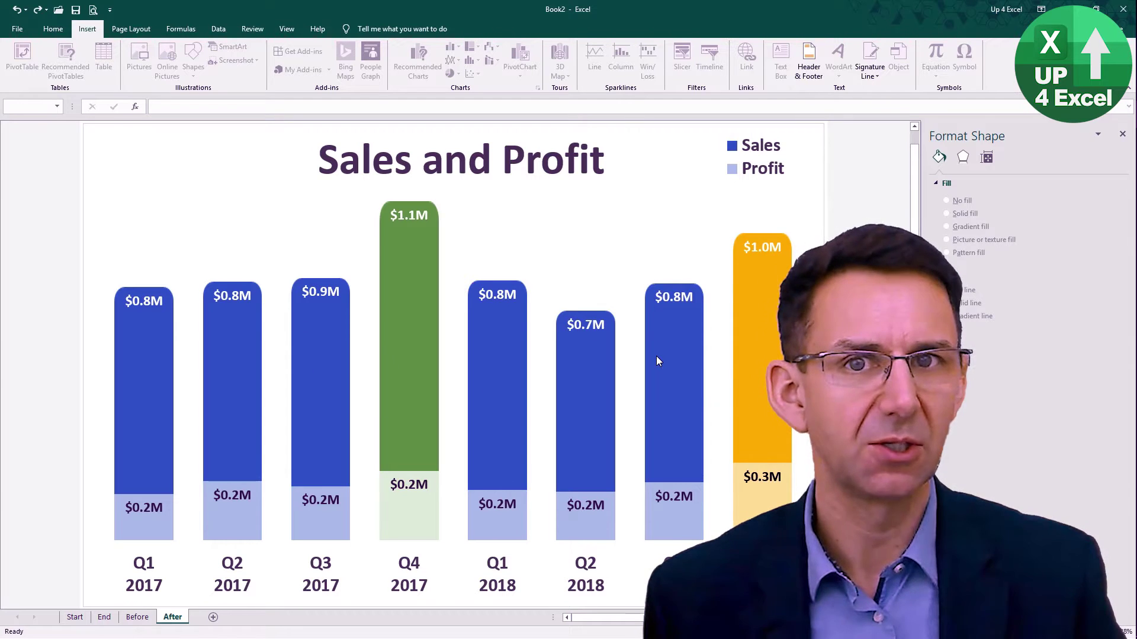
Return to the Start sheet with the Period, Sales and Profit data and the square-topped chart
mouse_move(657, 358)
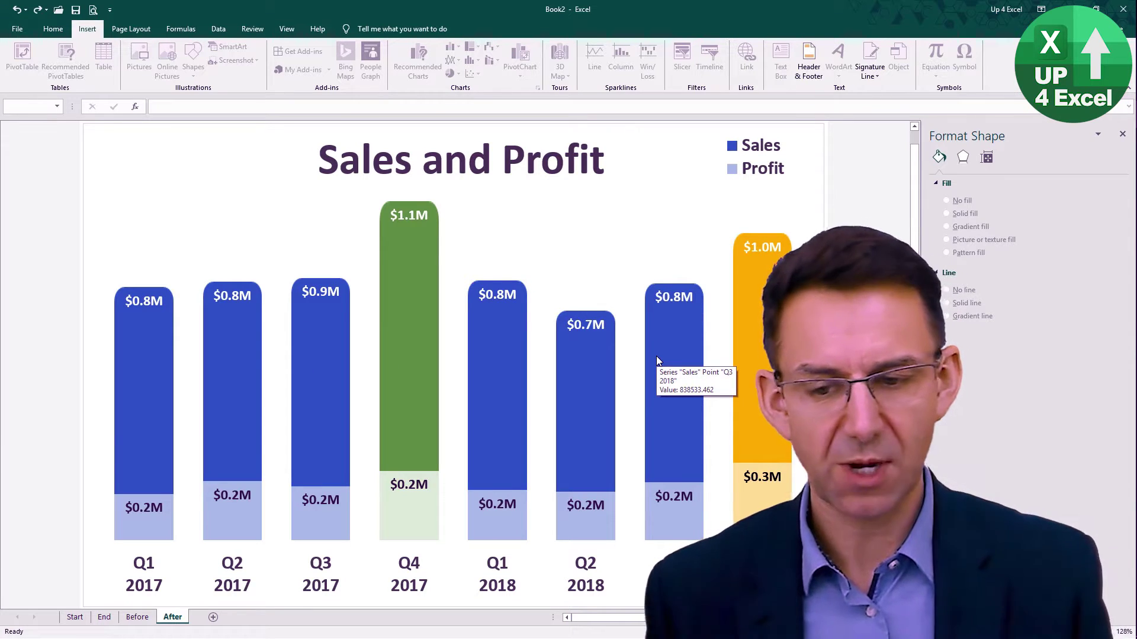
left_click(75, 617)
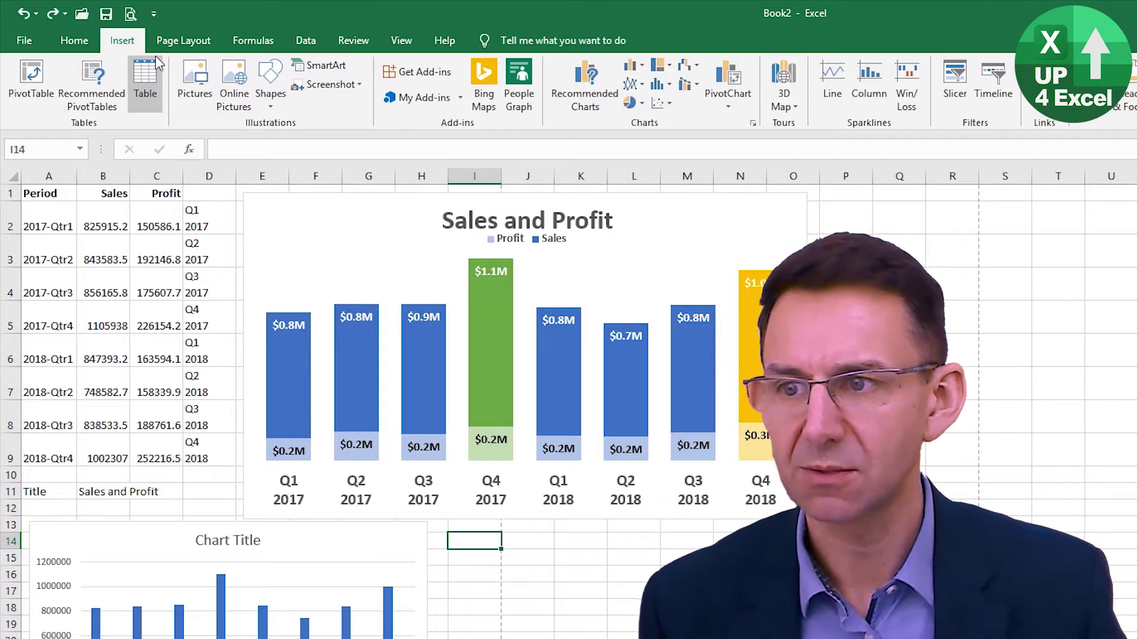
Draw a Top Corners Rounded rectangle around cells I15–J23 and open its Format Shape settings
left_click(271, 107)
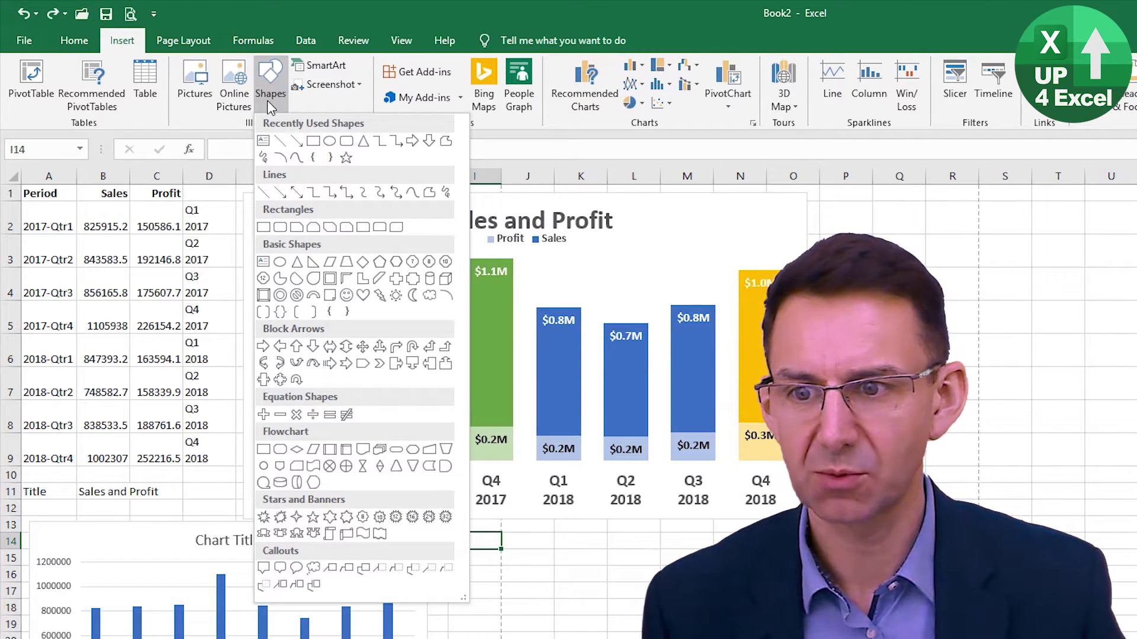
left_click(380, 228)
left_click_drag(513, 558, 577, 638)
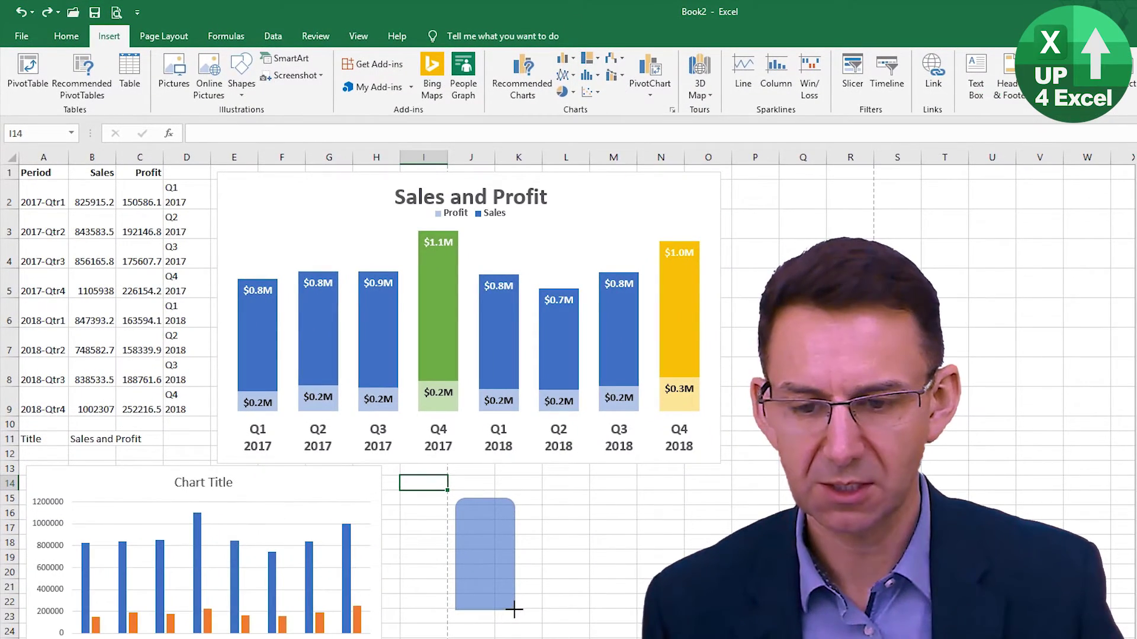
left_click_drag(514, 610, 508, 617)
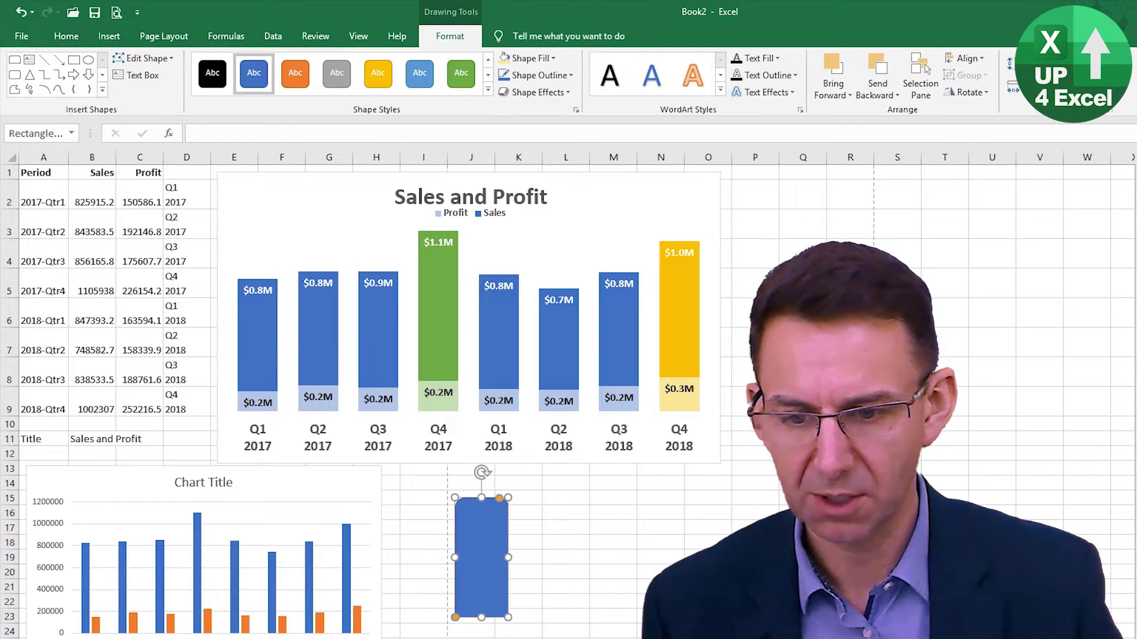
key("ctrl+1")
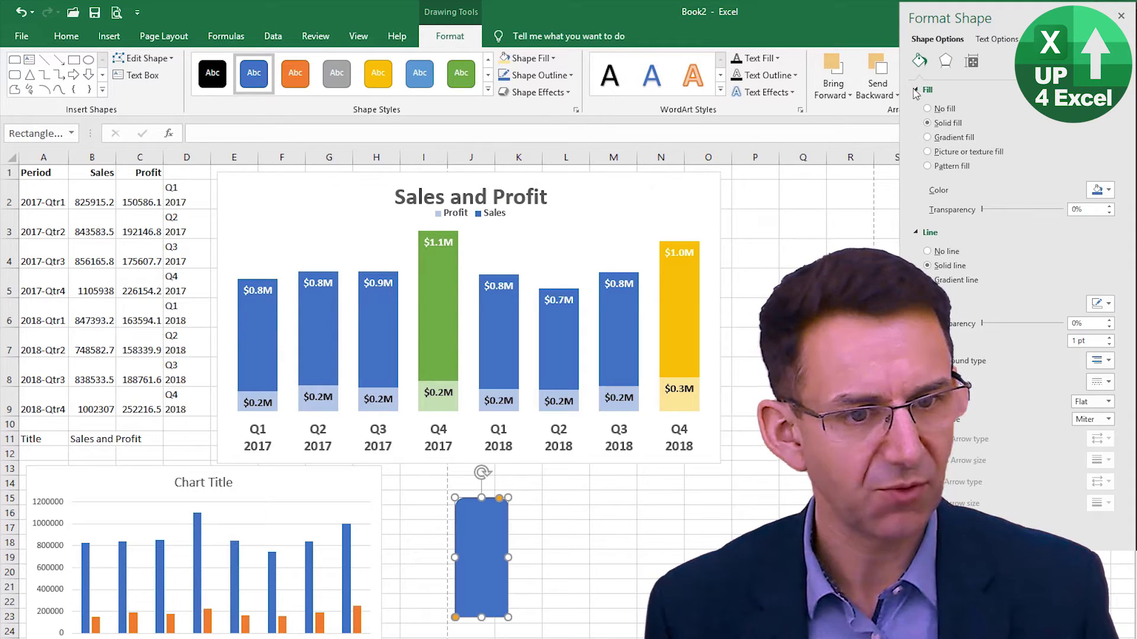
Set the rounded rectangle to Solid fill with No line, then deselect it
left_click(928, 138)
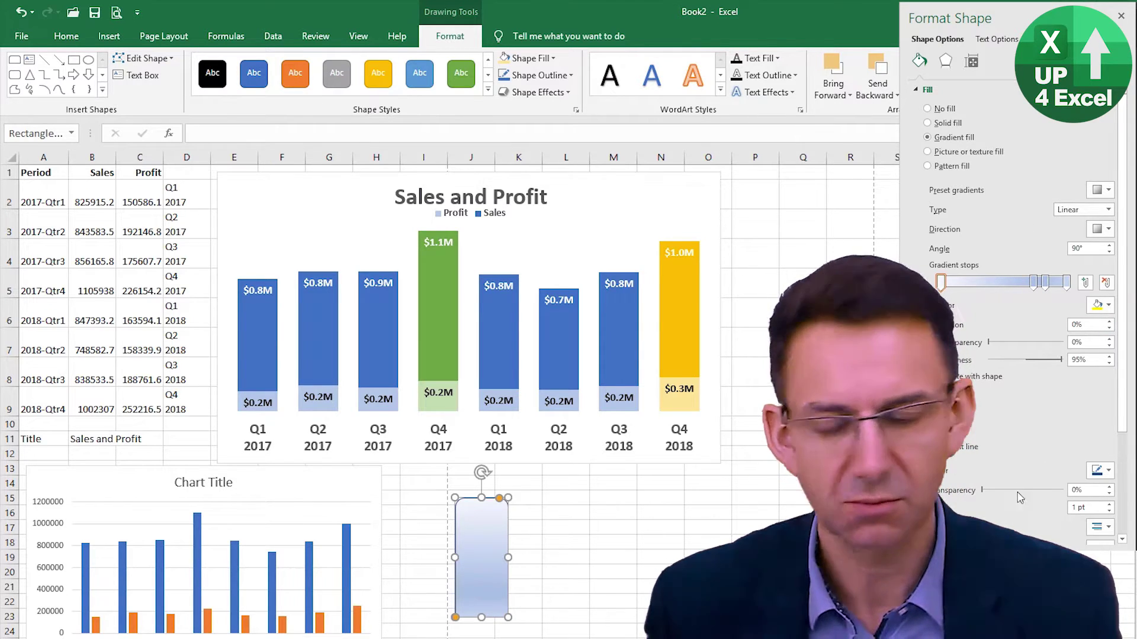
left_click(928, 123)
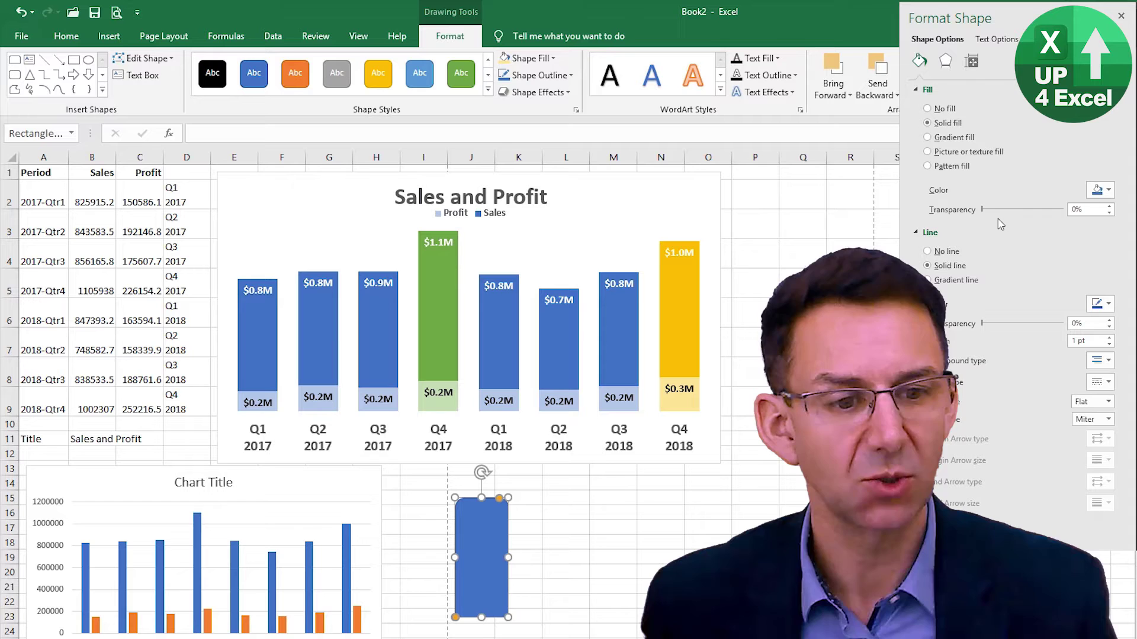
left_click(927, 252)
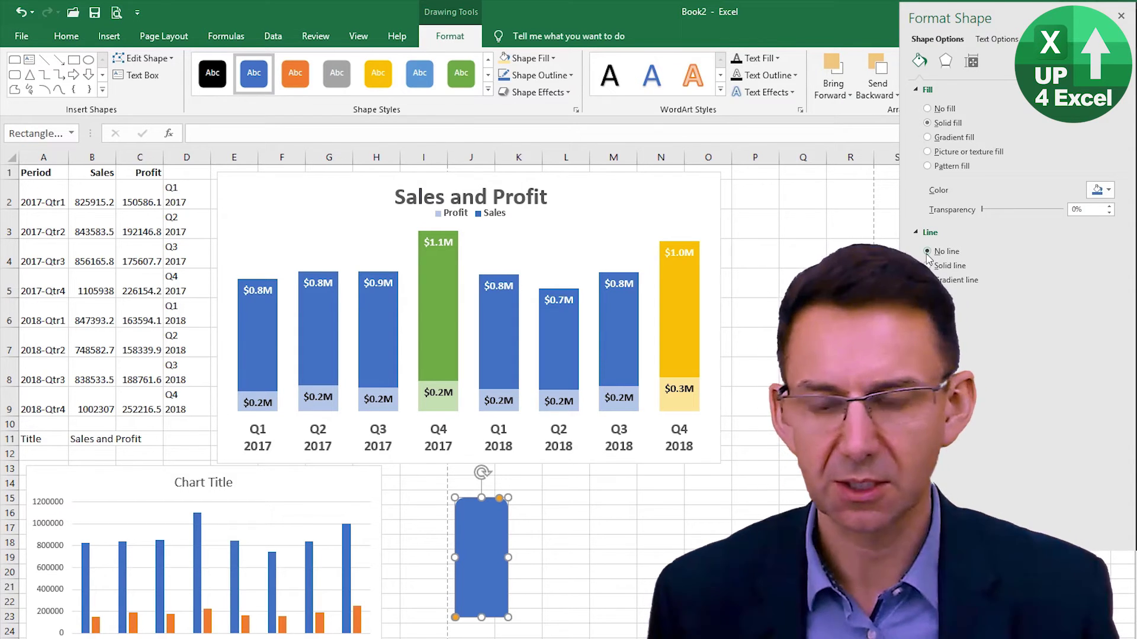
left_click(555, 540)
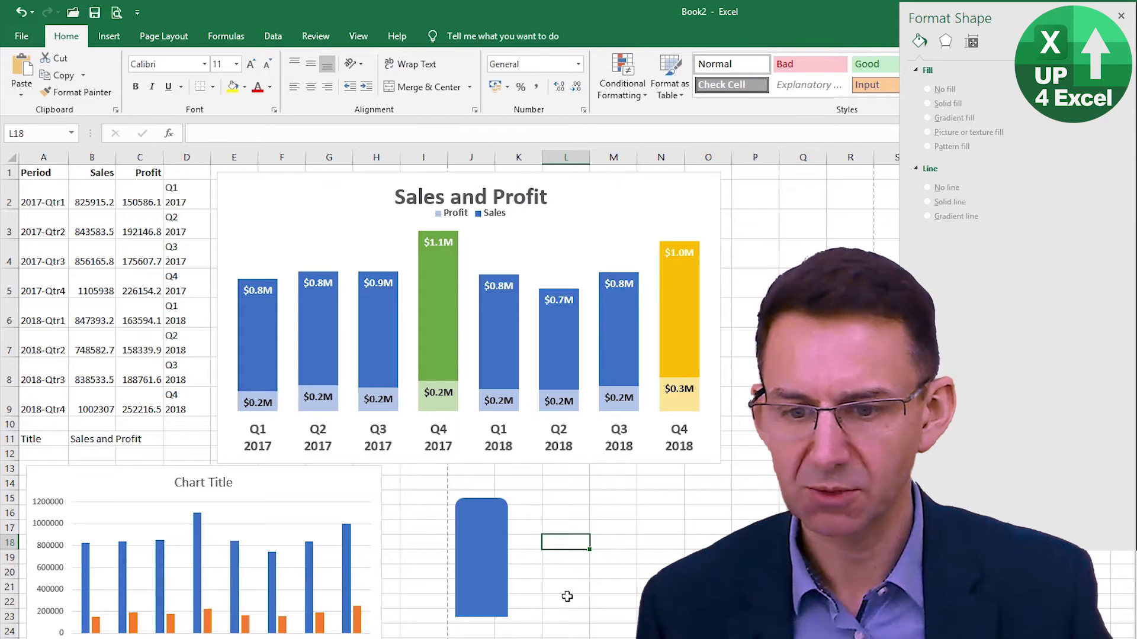
Paste the blue rounded rectangle into the whole Sales series so every bar gets rounded tops
left_click(493, 560)
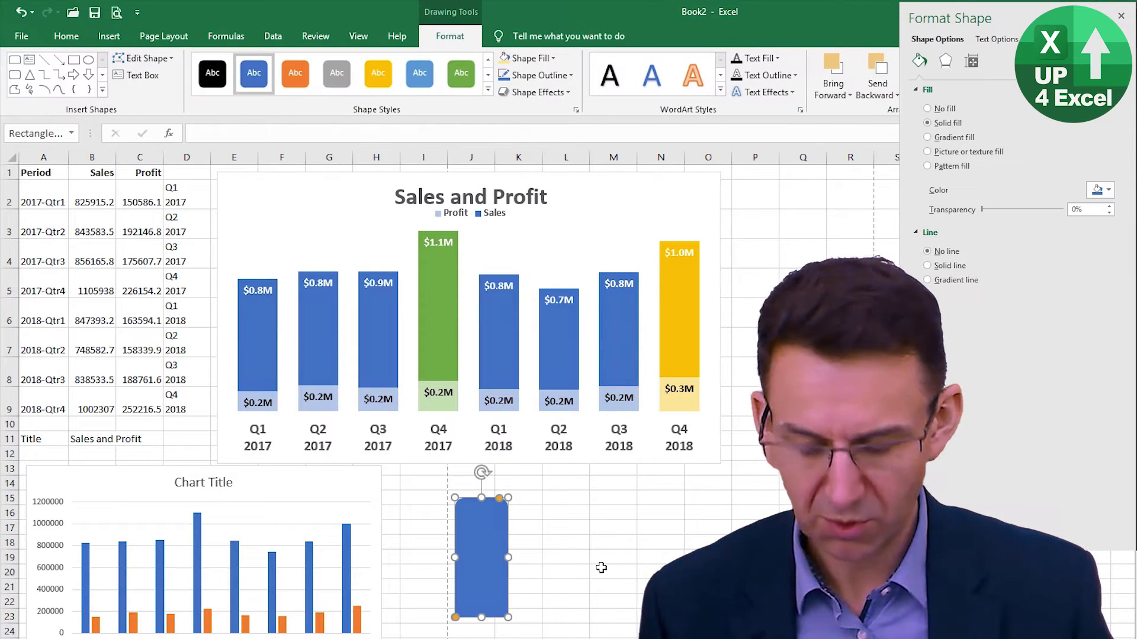
key("ctrl+c")
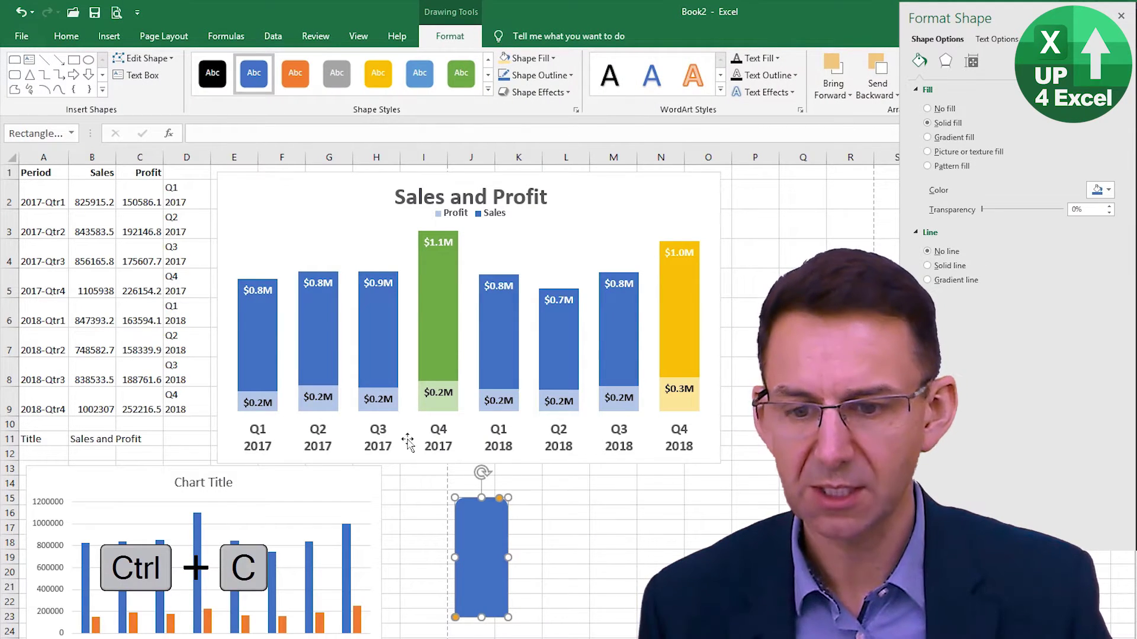
left_click(258, 335)
left_click(258, 335)
left_click(316, 324)
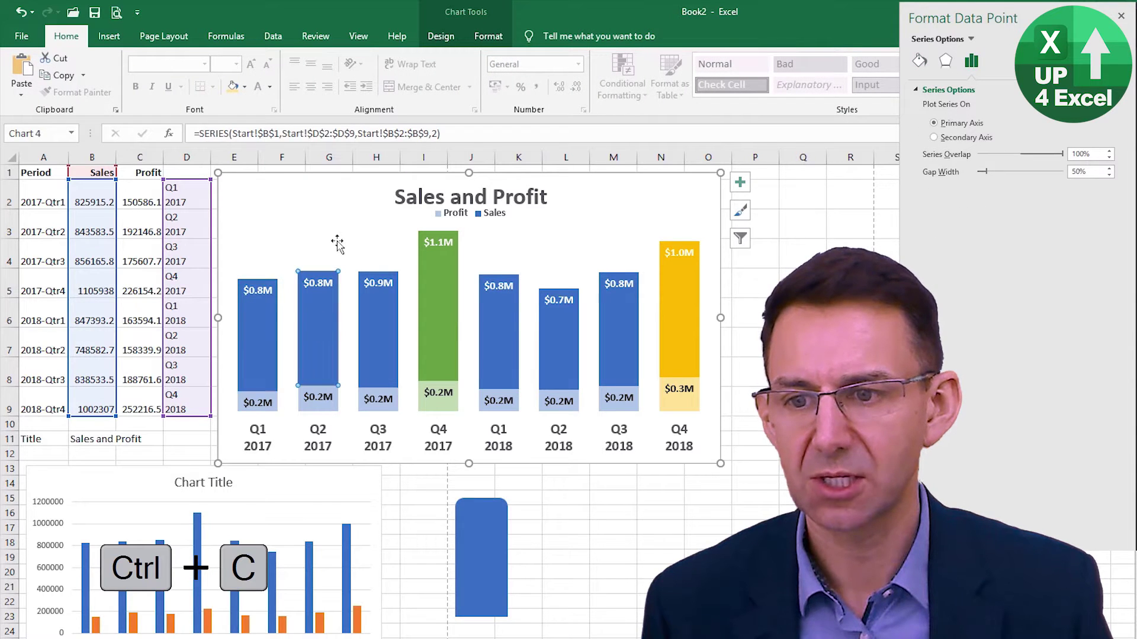
left_click(342, 235)
left_click(380, 324)
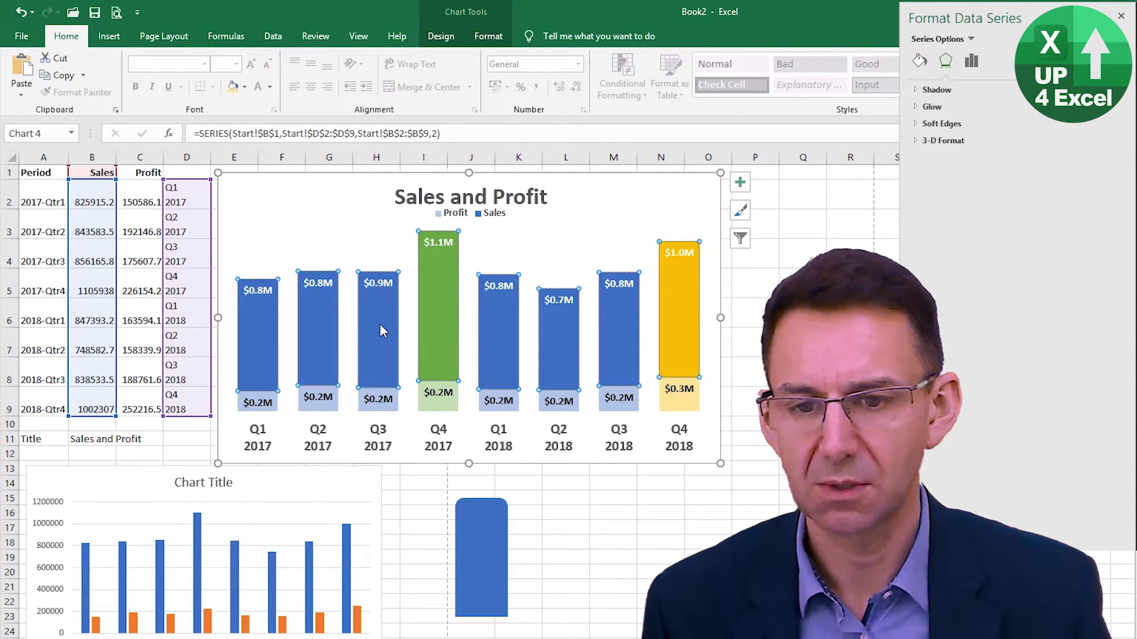
key("ctrl+v")
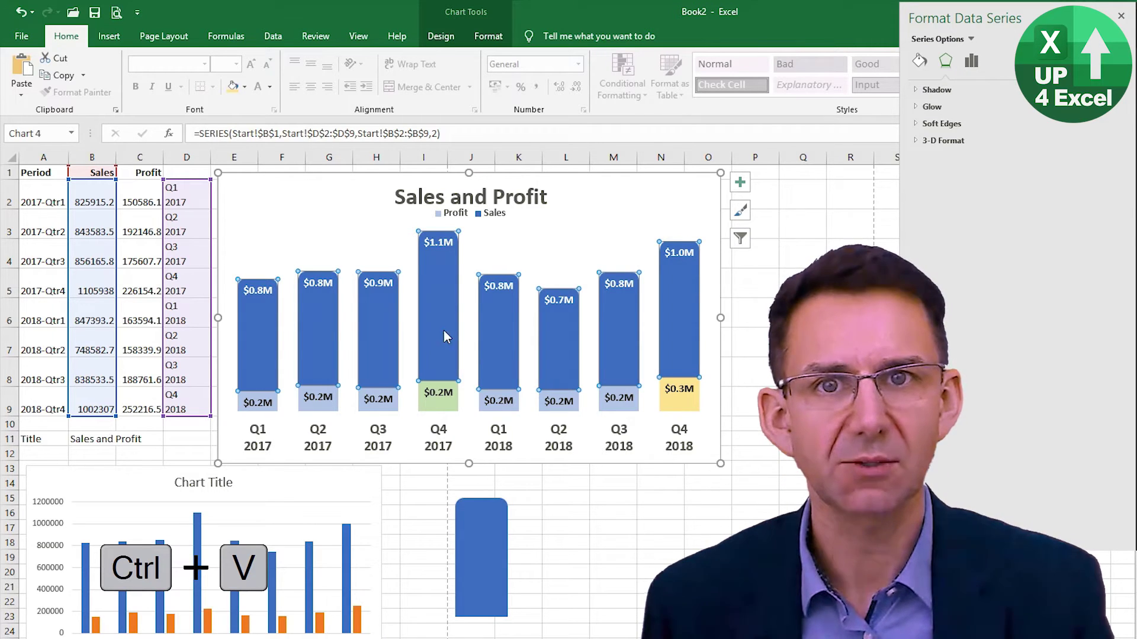
Fill the Q4 2017 Sales bar green
mouse_move(446, 352)
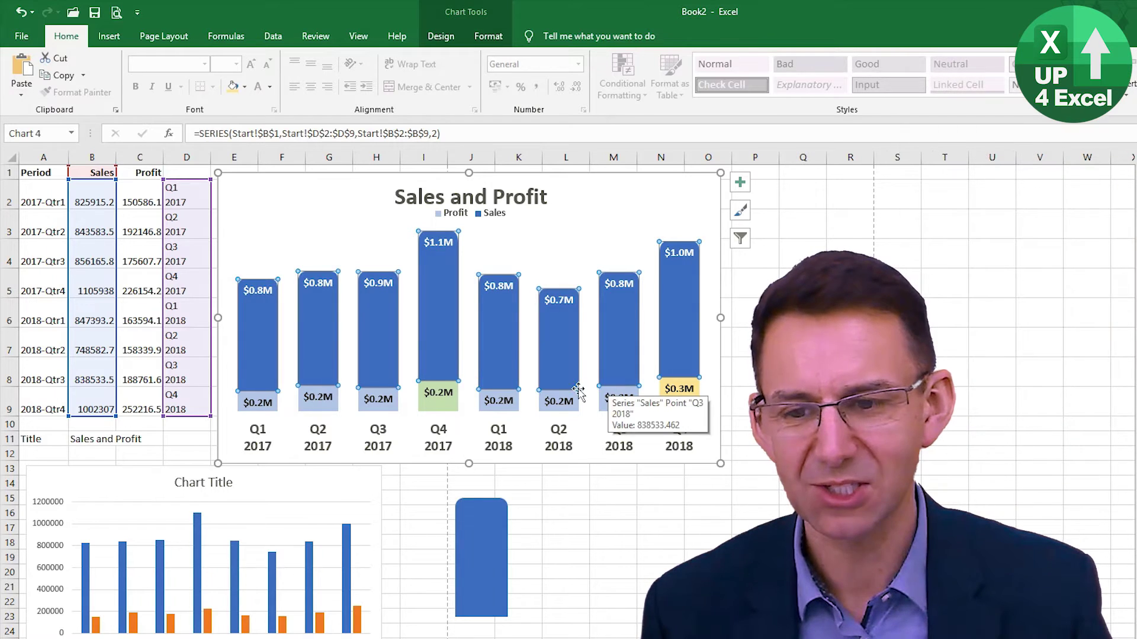
left_click(489, 36)
left_click(583, 59)
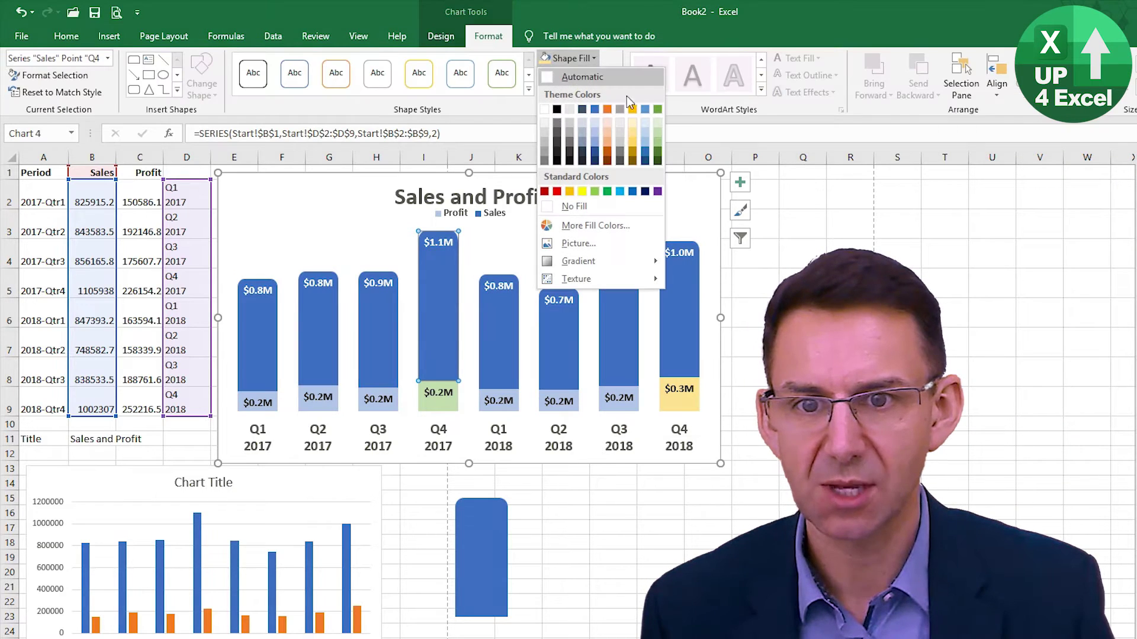
left_click(657, 109)
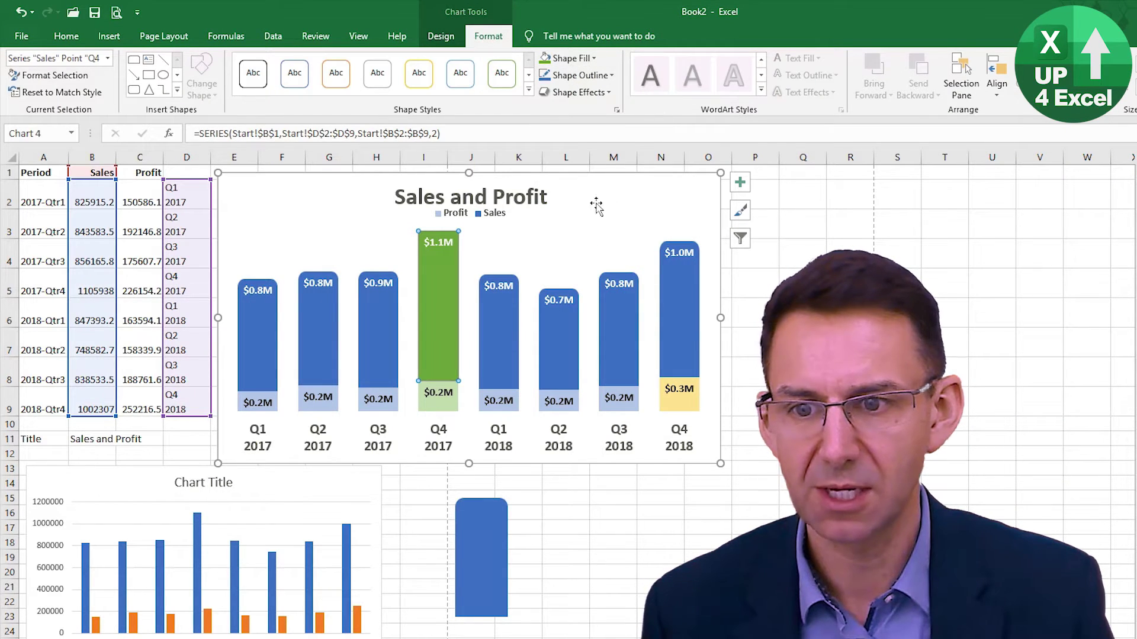
left_click(550, 513)
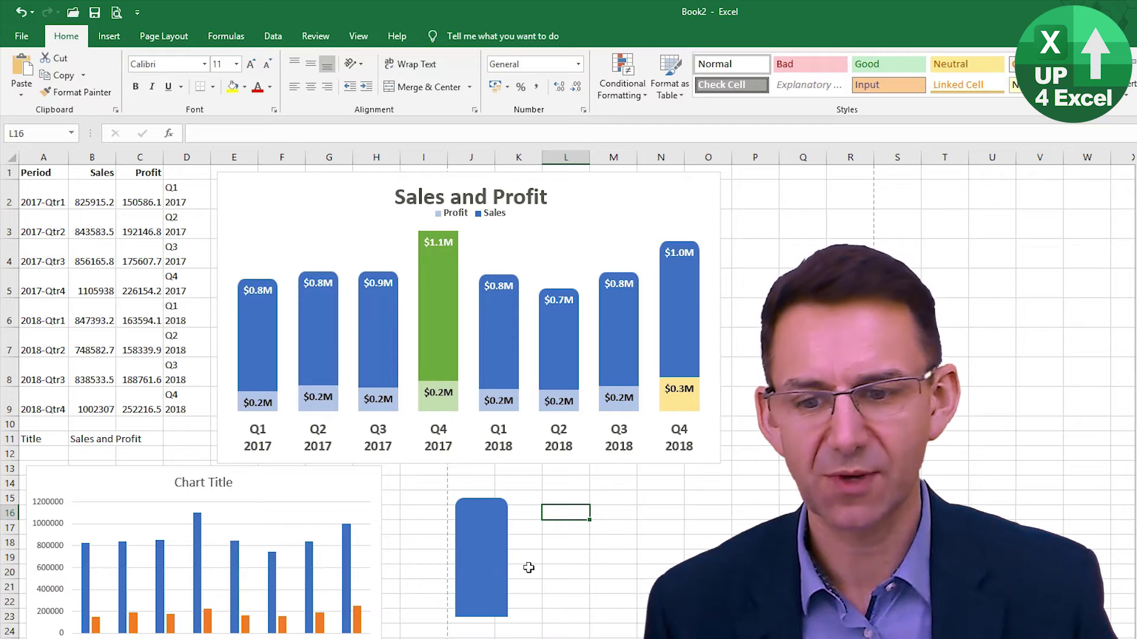
Change the rounded rectangle's fill colour to green
left_click(480, 560)
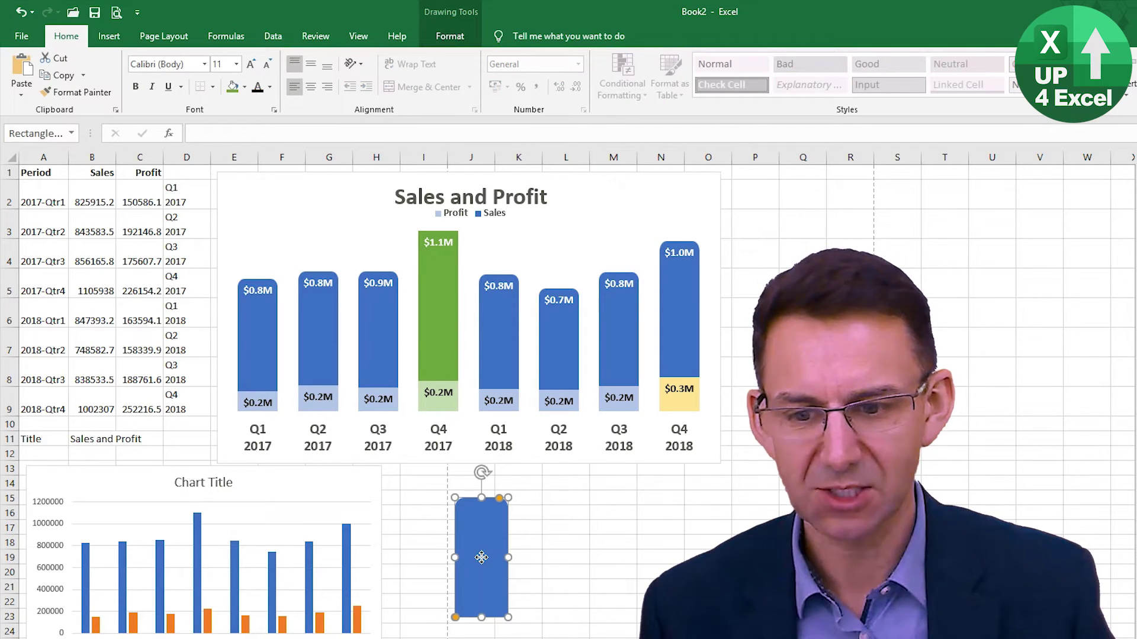
key("ctrl+1")
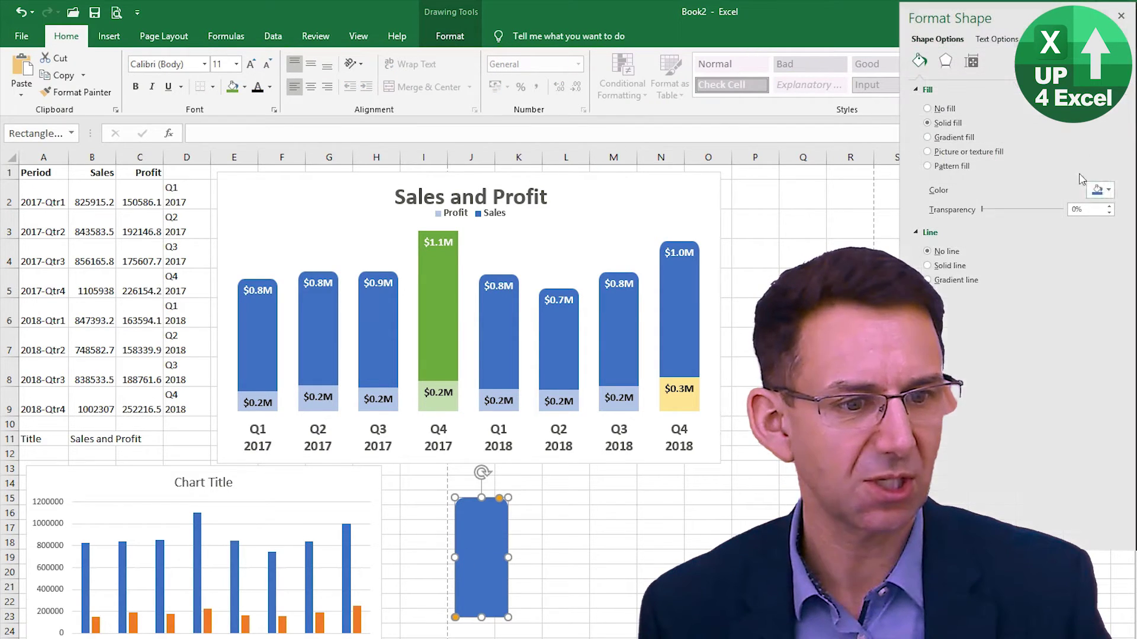
left_click(1105, 190)
left_click(1128, 220)
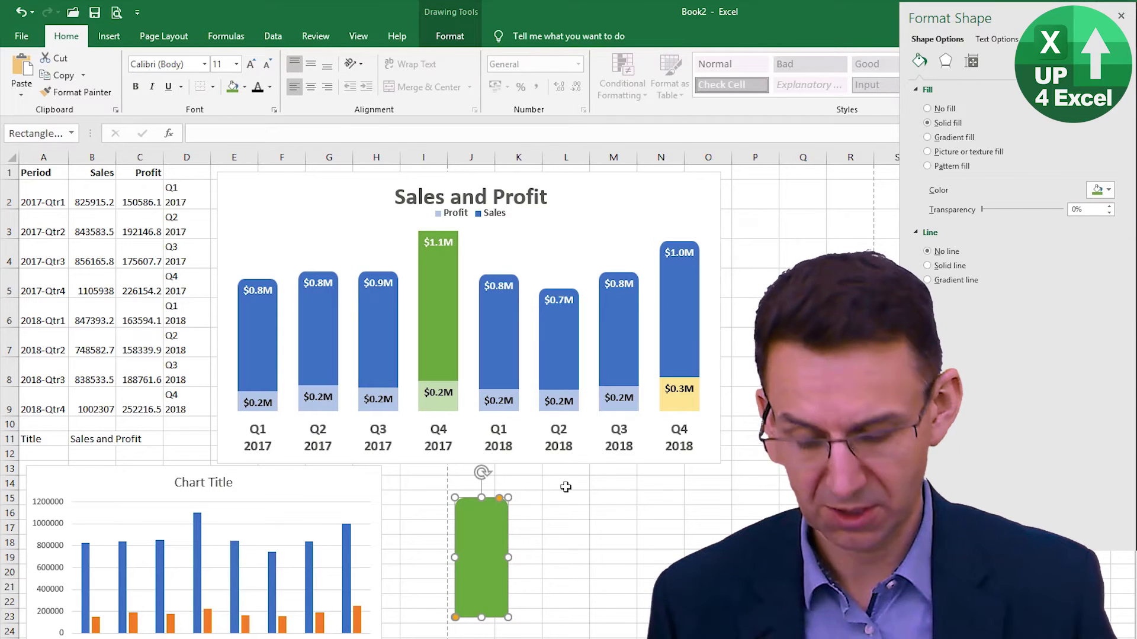
Paste the green rounded shape into the Q4 2017 Sales bar
key("ctrl+c")
left_click(448, 318)
left_click(442, 318)
key("ctrl+v")
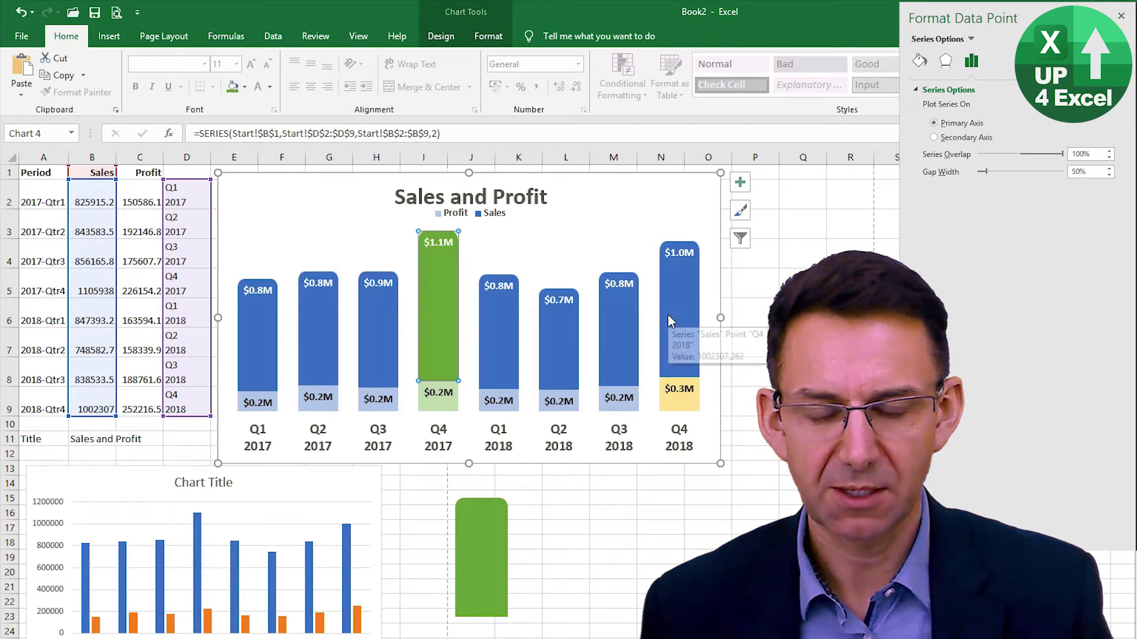
Change the rounded rectangle's fill colour to yellow
left_click(472, 579)
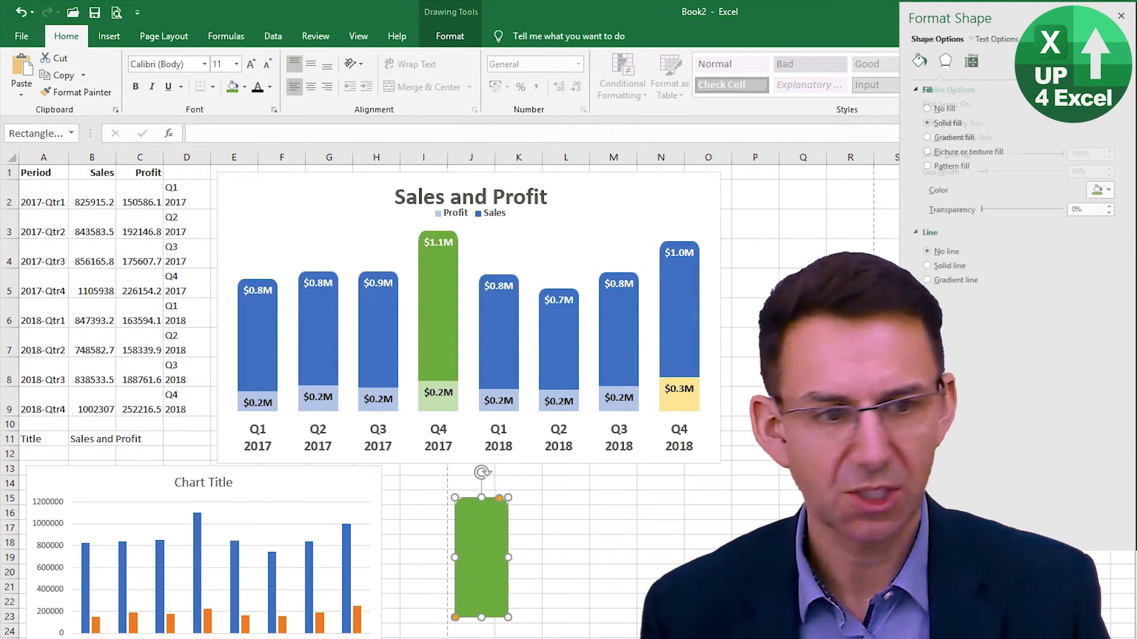
left_click(1111, 192)
left_click(1105, 220)
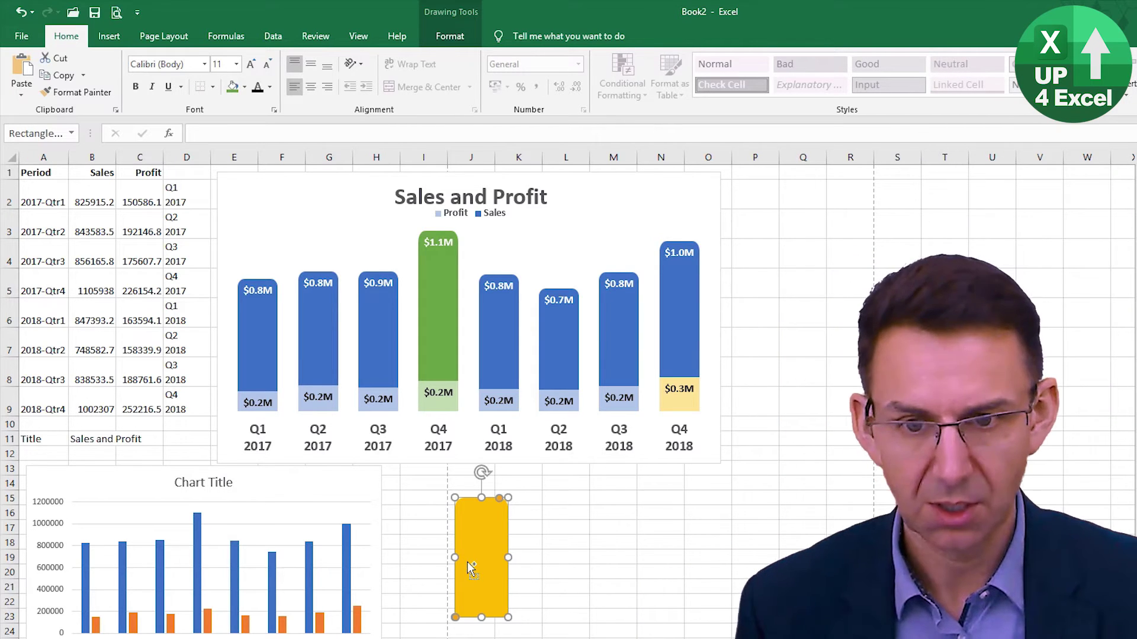
Paste the yellow rounded shape into the Q4 2018 Sales bar and check the result
key("ctrl+c")
left_click(691, 325)
left_click(691, 325)
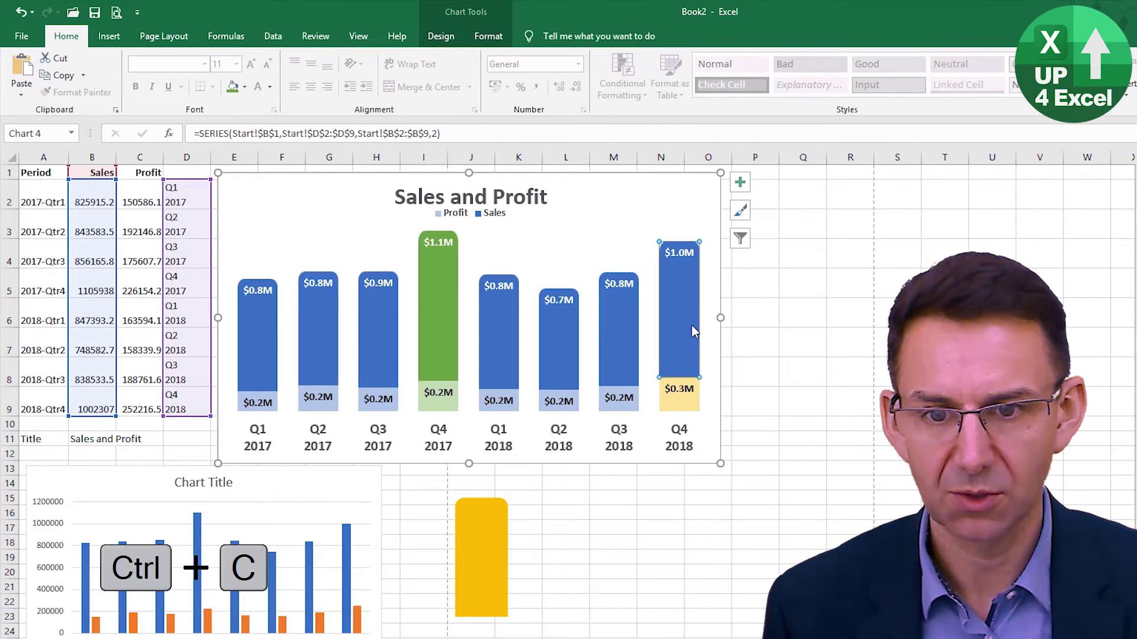
key("ctrl+v")
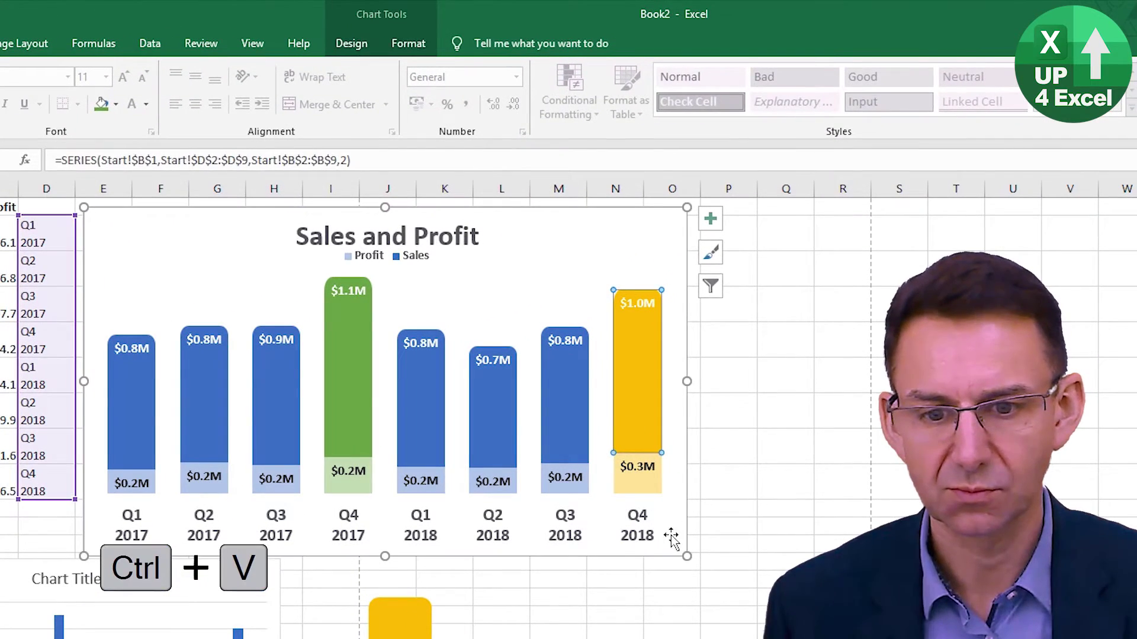
key("Escape")
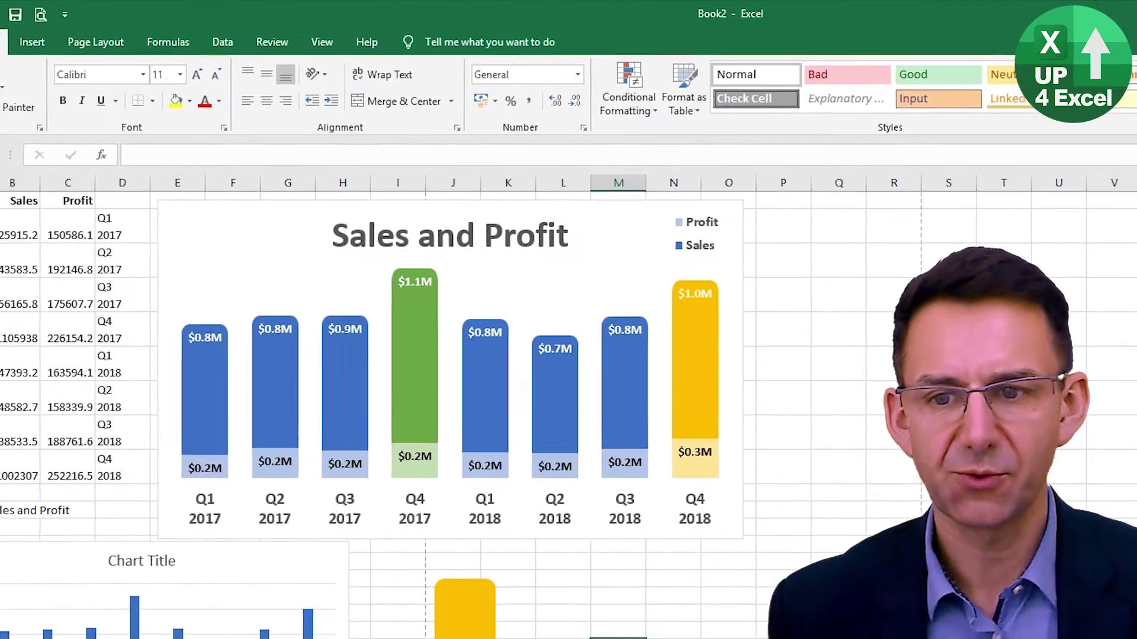
left_click(558, 638)
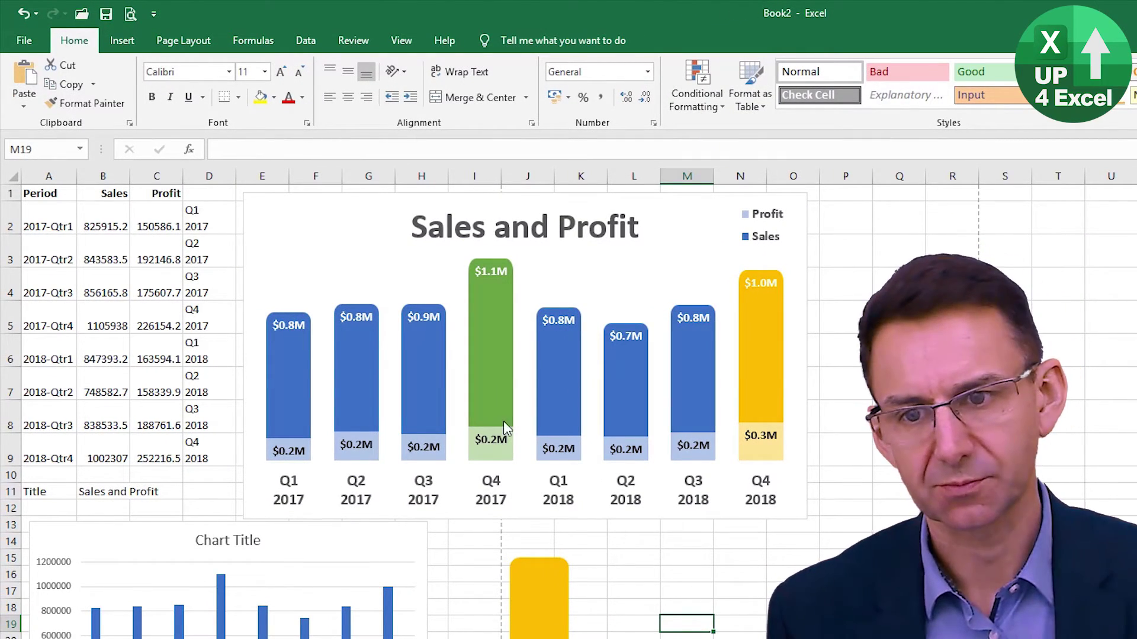
left_click(667, 207)
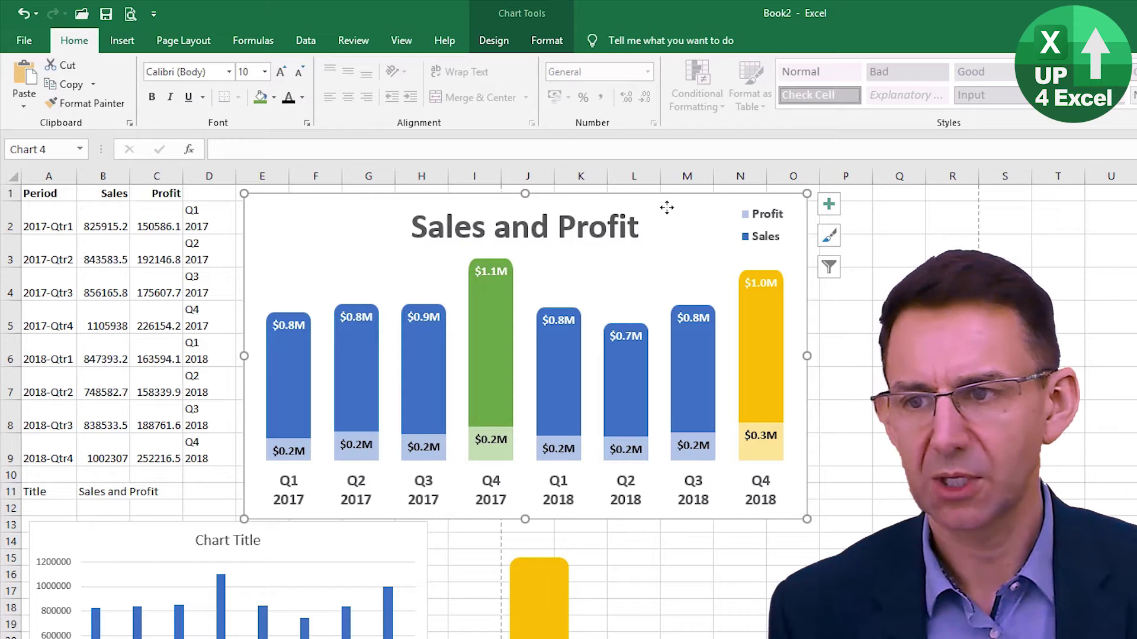
left_click(92, 86)
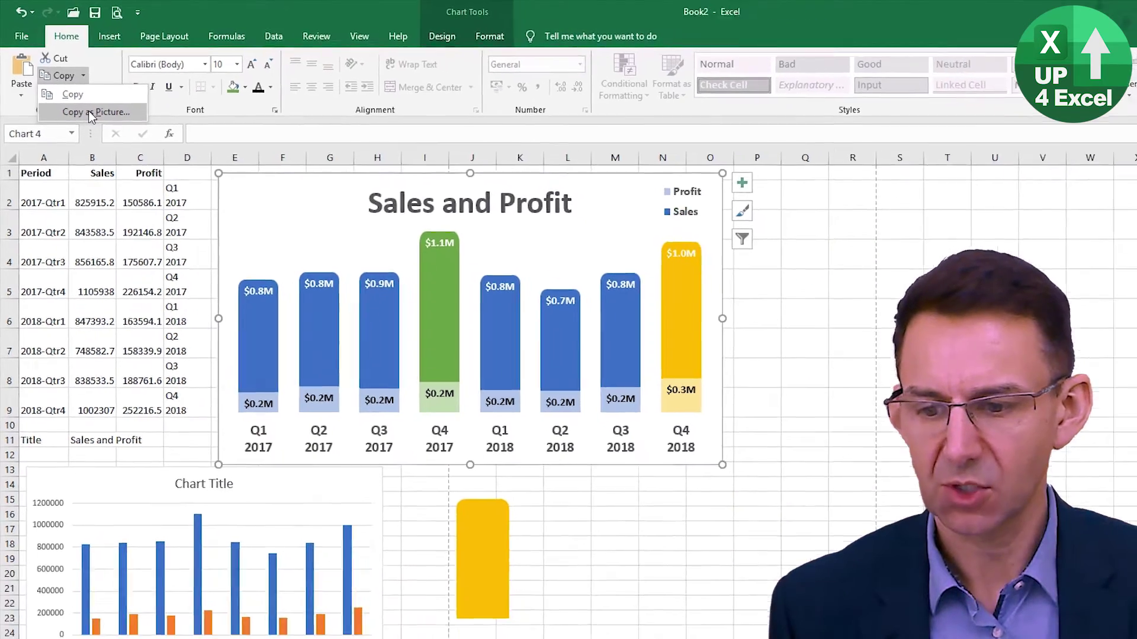
left_click(100, 125)
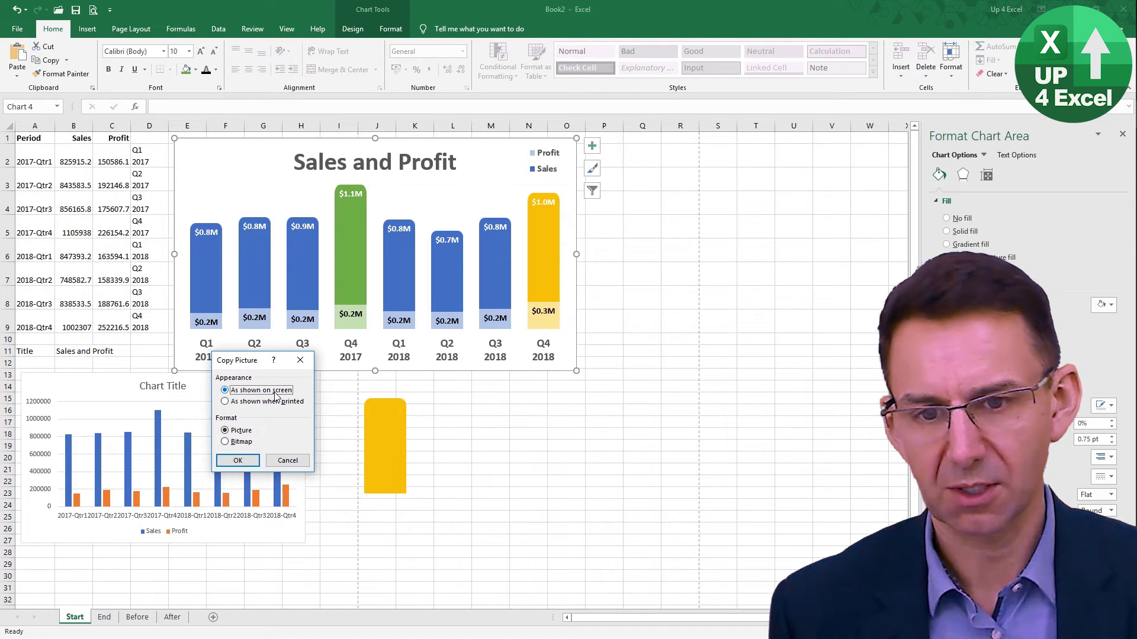
left_click(237, 461)
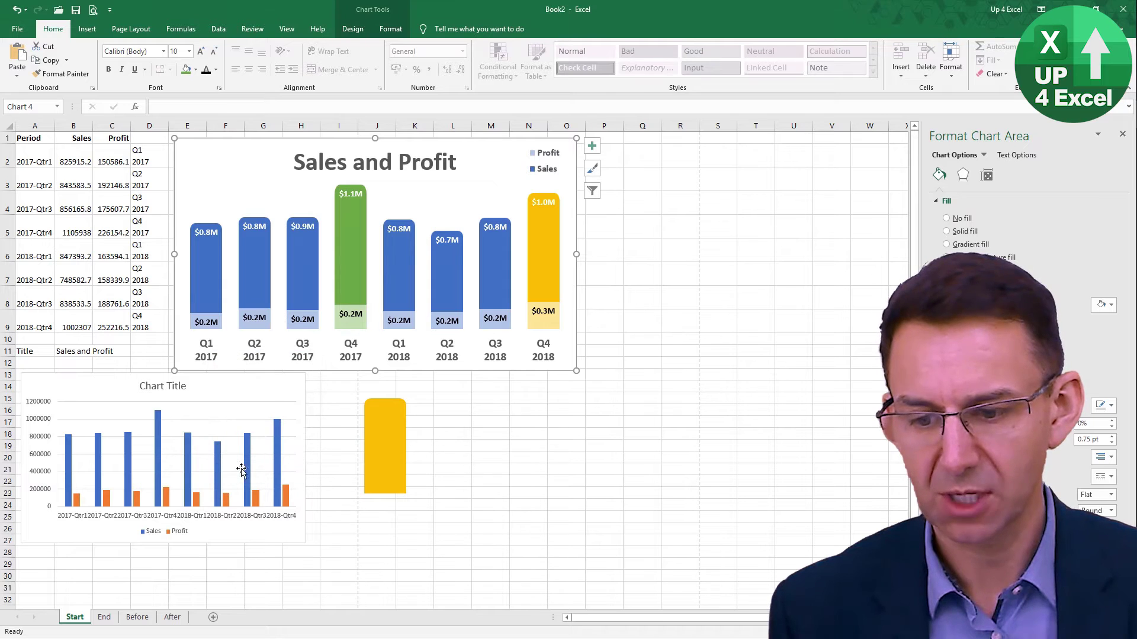
left_click(522, 407)
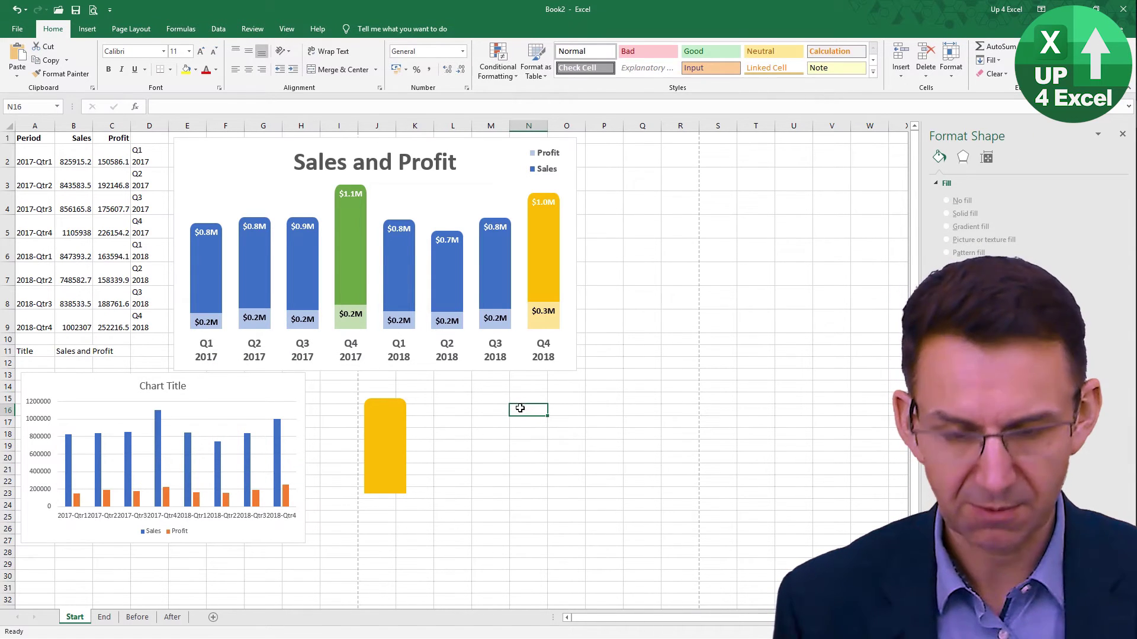
key("ctrl+v")
left_click_drag(811, 420, 749, 258)
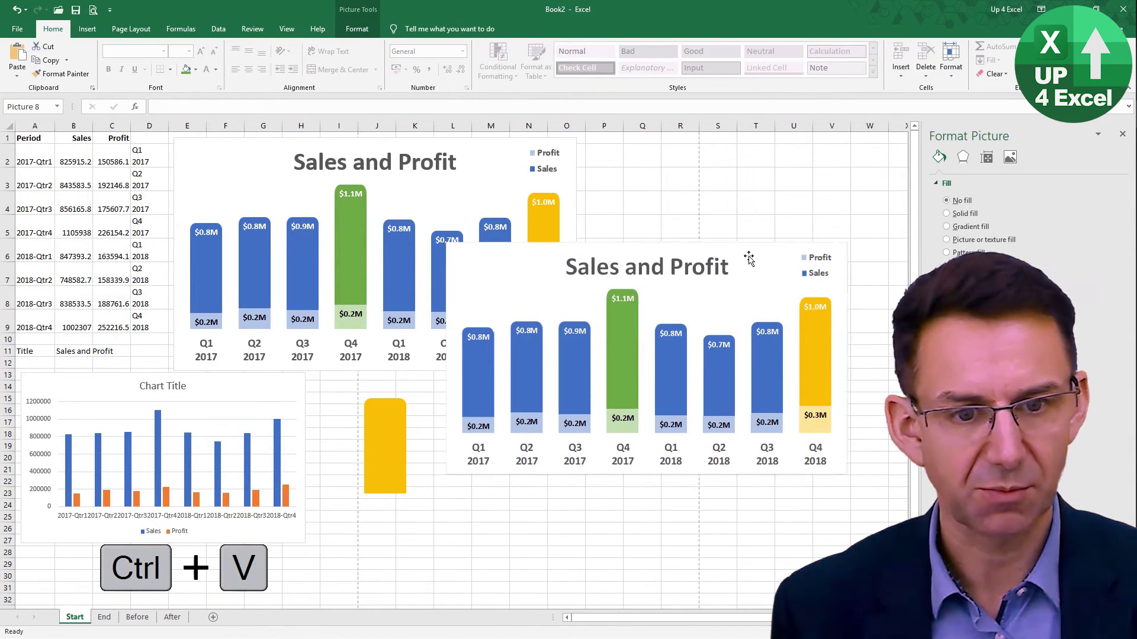
left_click_drag(848, 242, 729, 288)
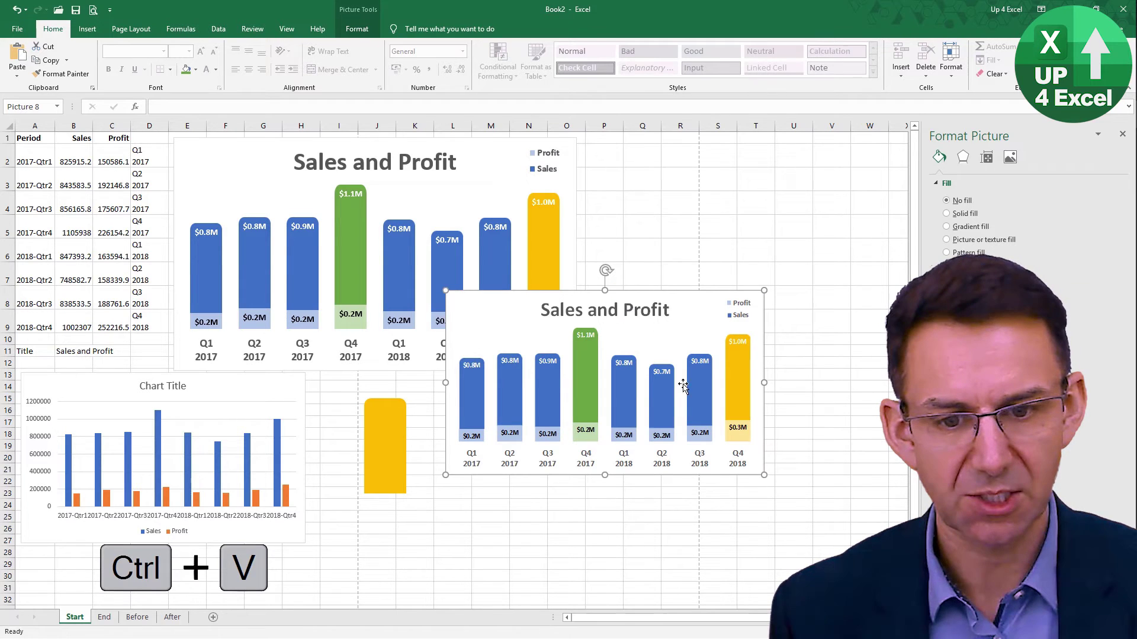
left_click_drag(533, 332, 570, 426)
left_click(572, 359)
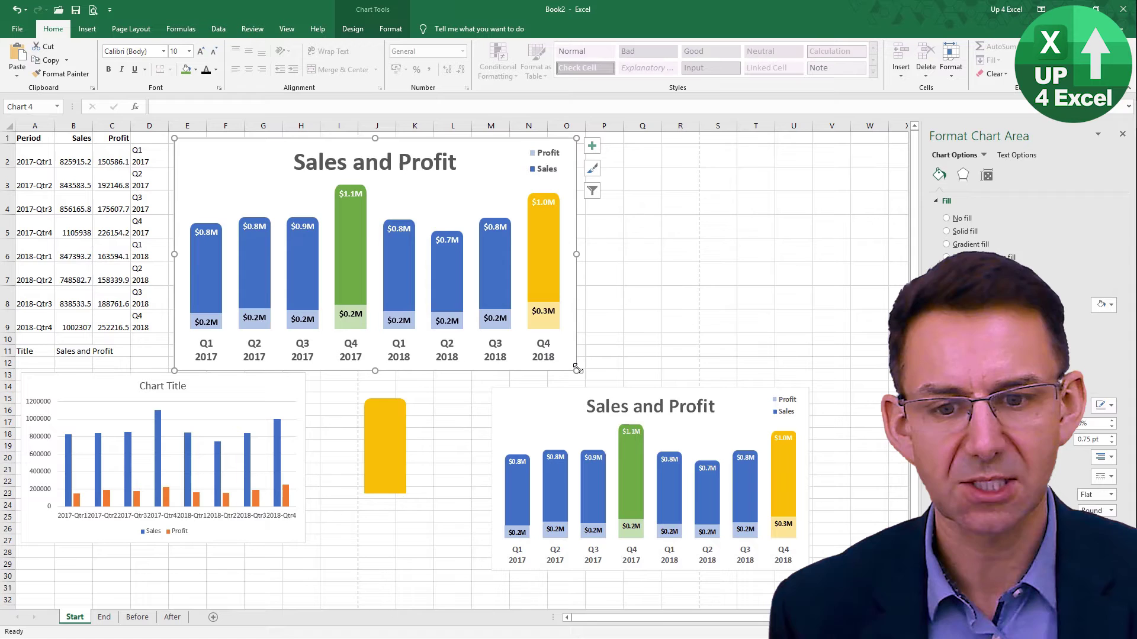
left_click_drag(577, 370, 520, 318)
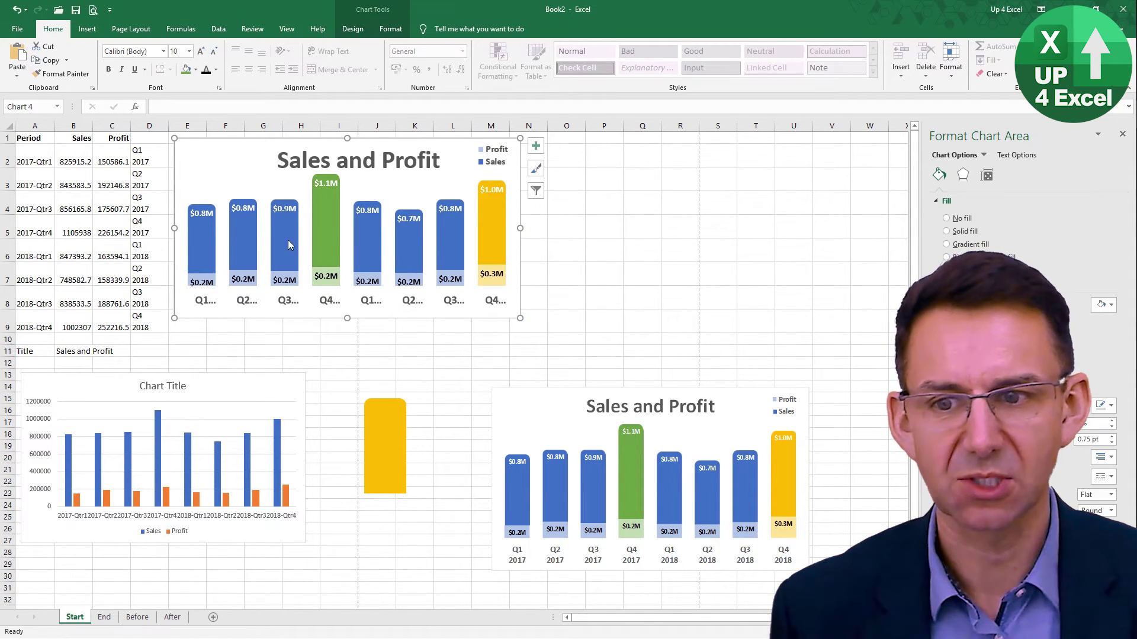
left_click(17, 10)
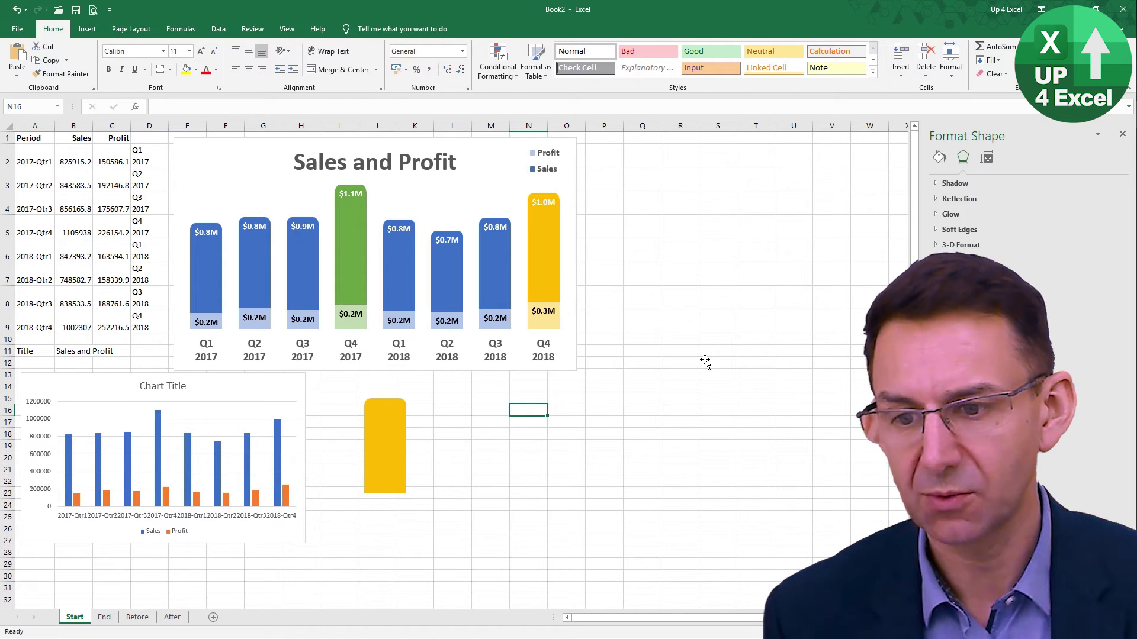
Save the Sales and Profit chart as the chart template Chart3.crtx
left_click(493, 145)
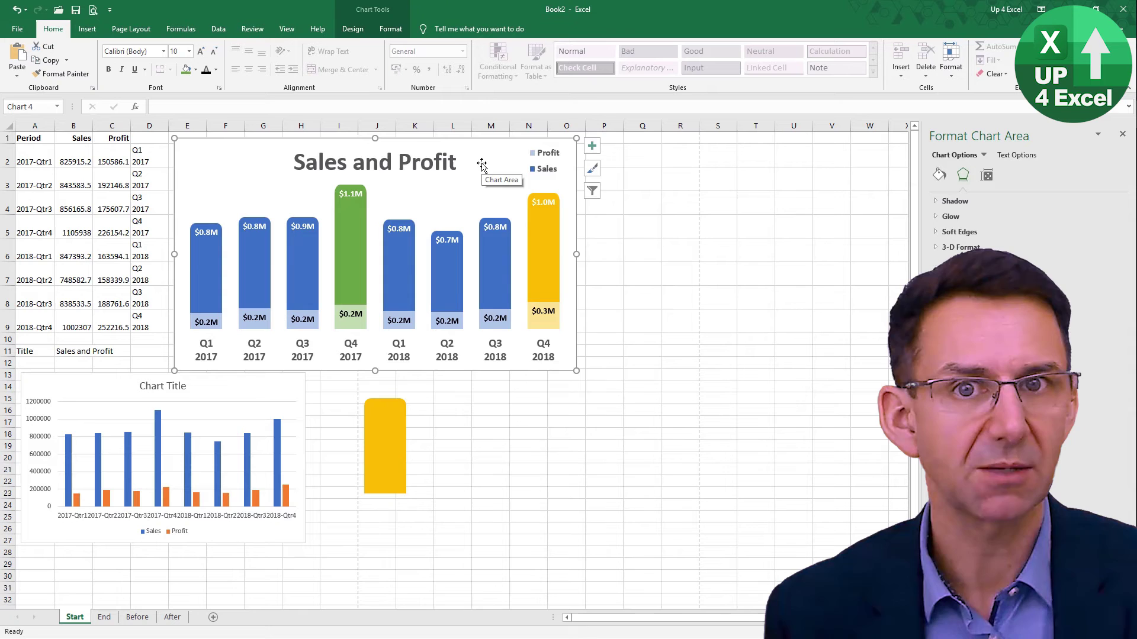
right_click(482, 165)
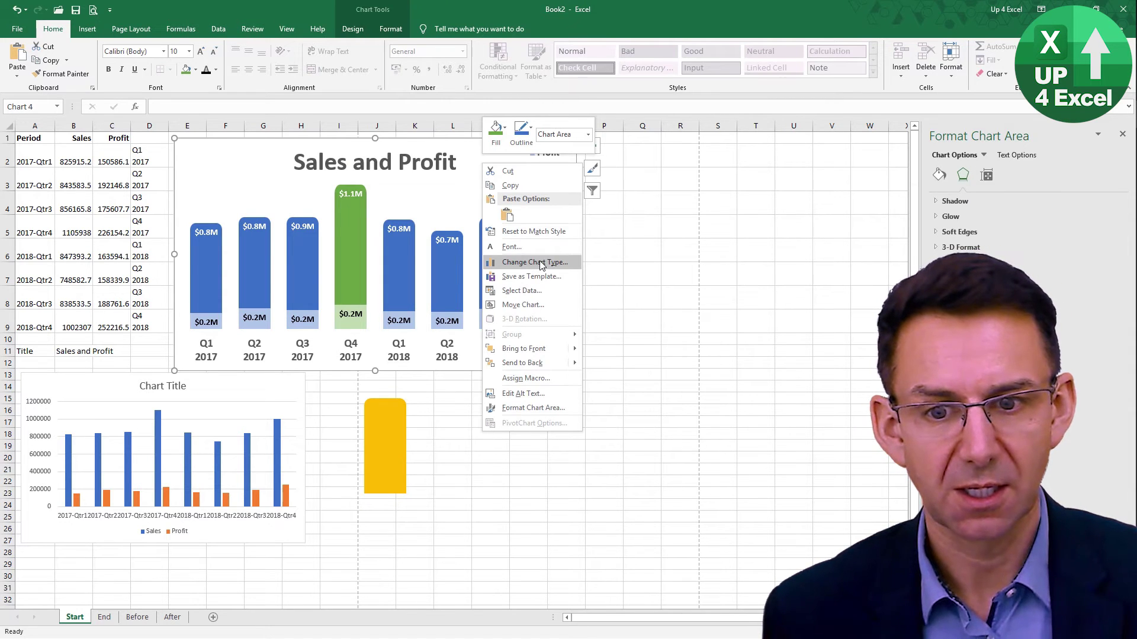
left_click(535, 276)
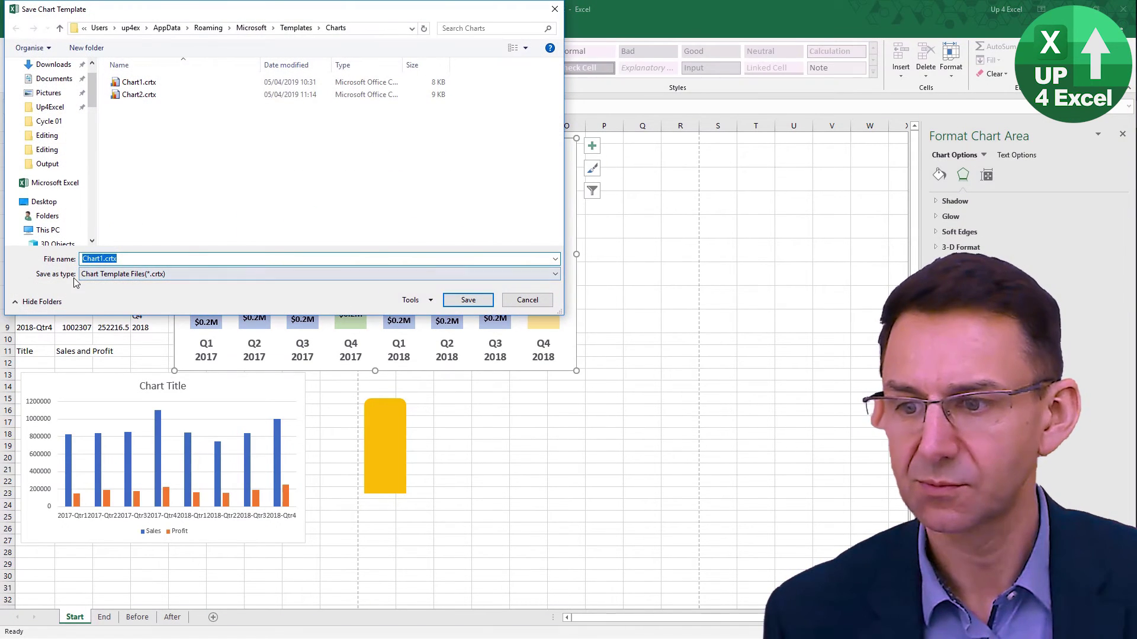
left_click(104, 258)
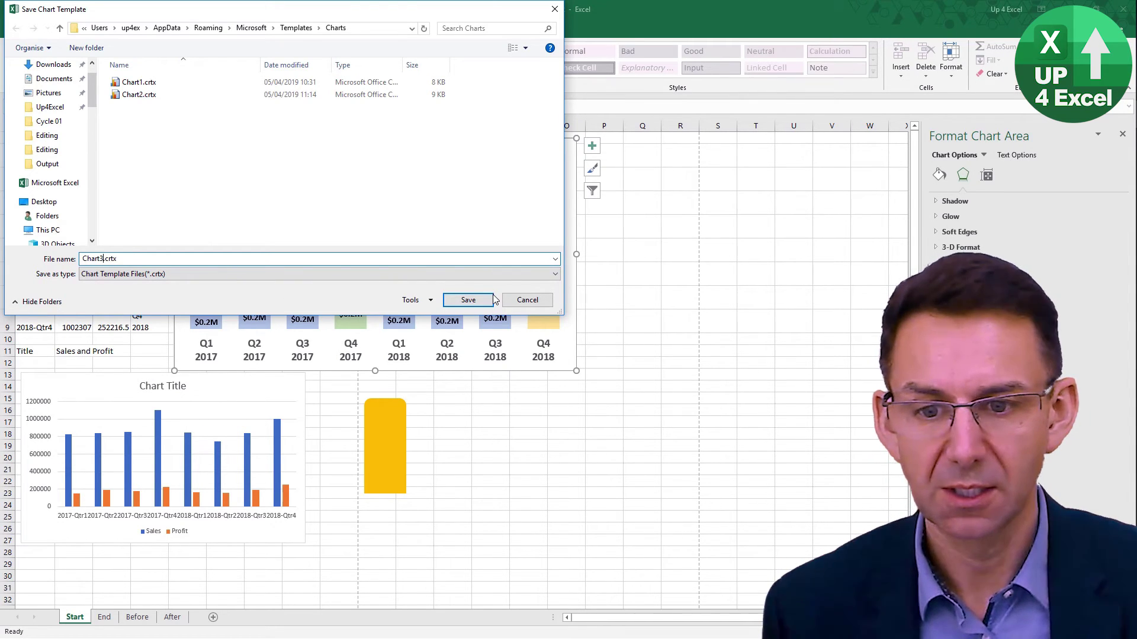
left_click(468, 301)
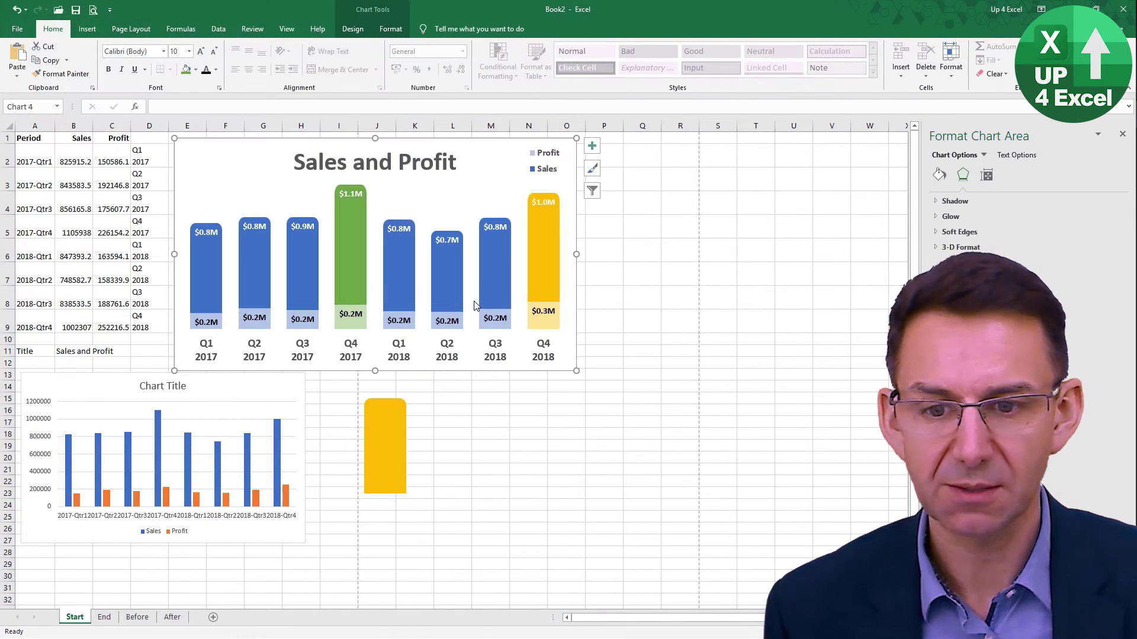
left_click(509, 480)
Apply the saved Chart3 template to the lower plain column chart
left_click(295, 409)
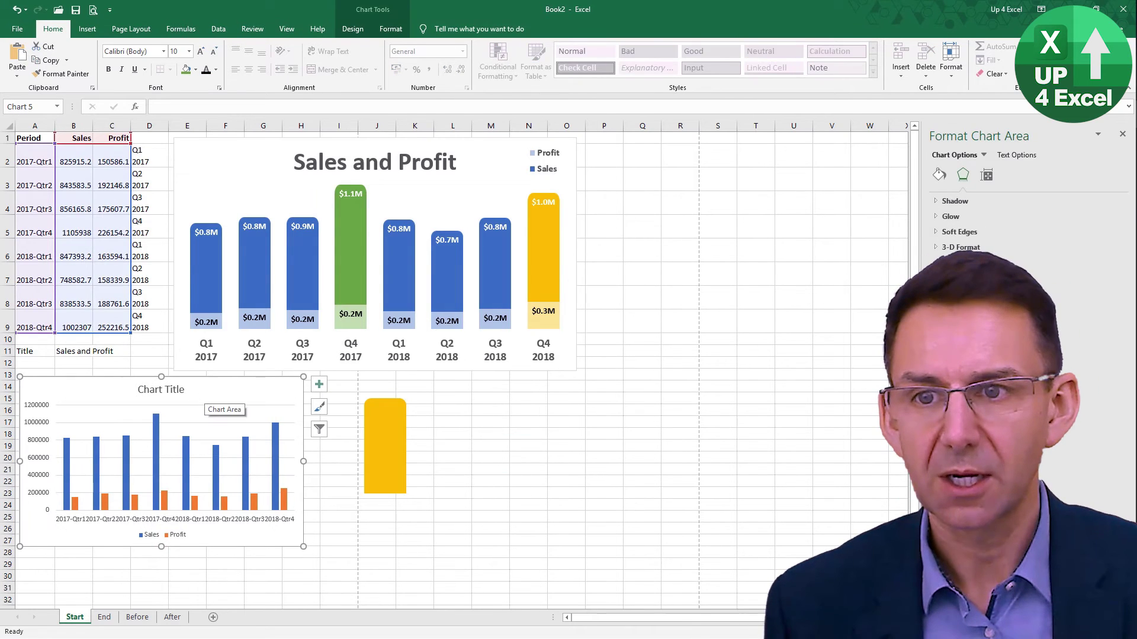
left_click(383, 34)
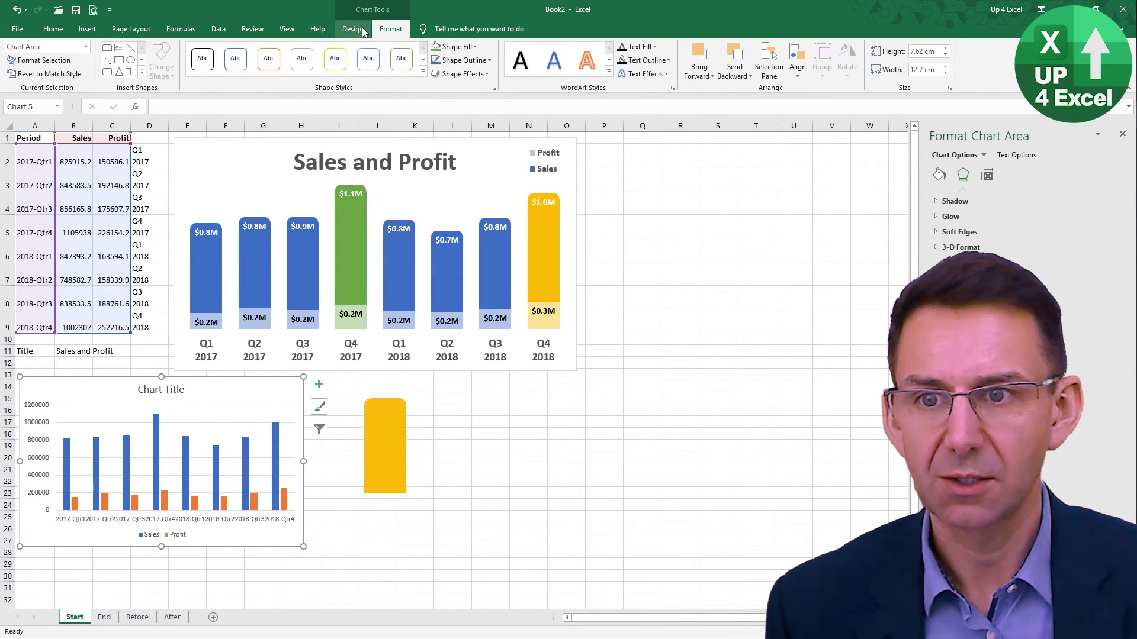
left_click(362, 29)
left_click(639, 64)
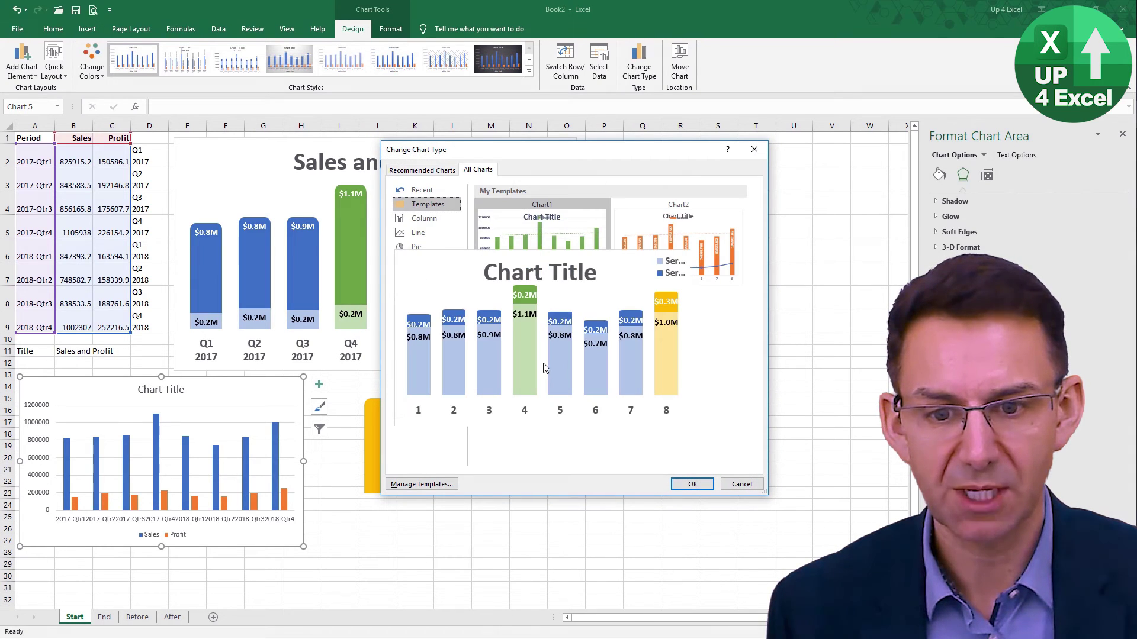
left_click(547, 363)
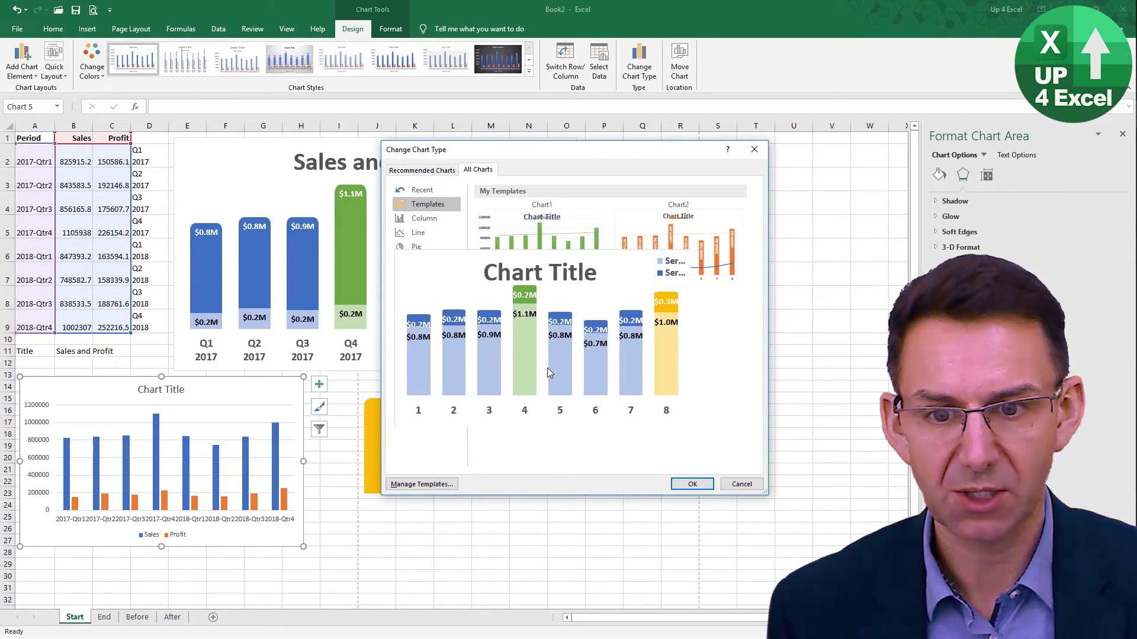
left_click(692, 485)
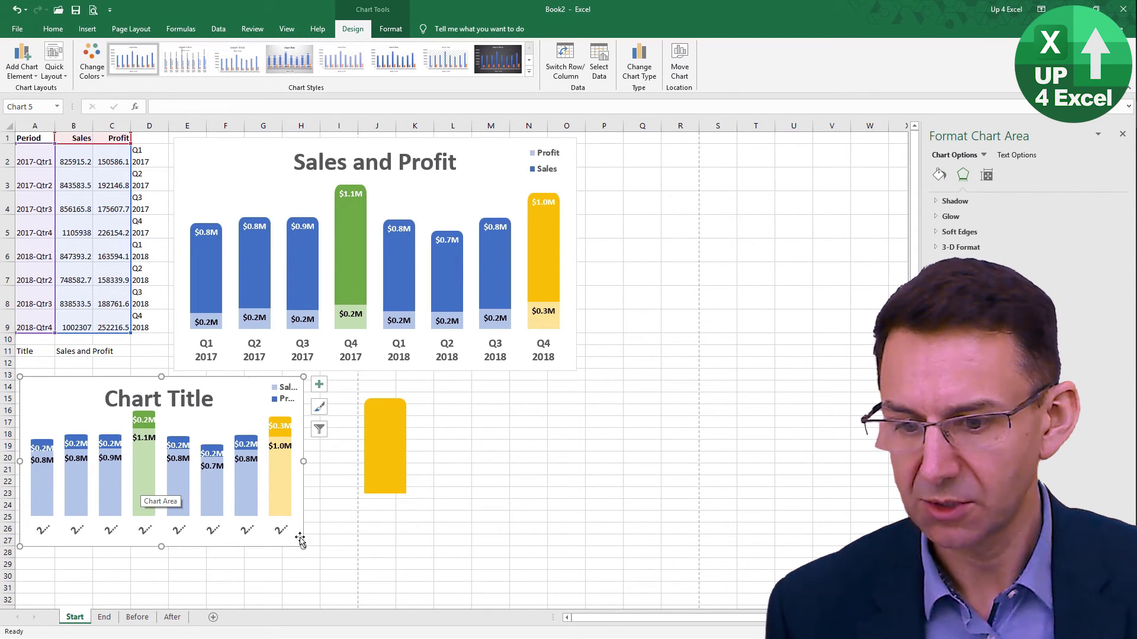
Enlarge the restyled lower chart and delete the loose yellow rounded shape
left_click_drag(304, 547, 389, 564)
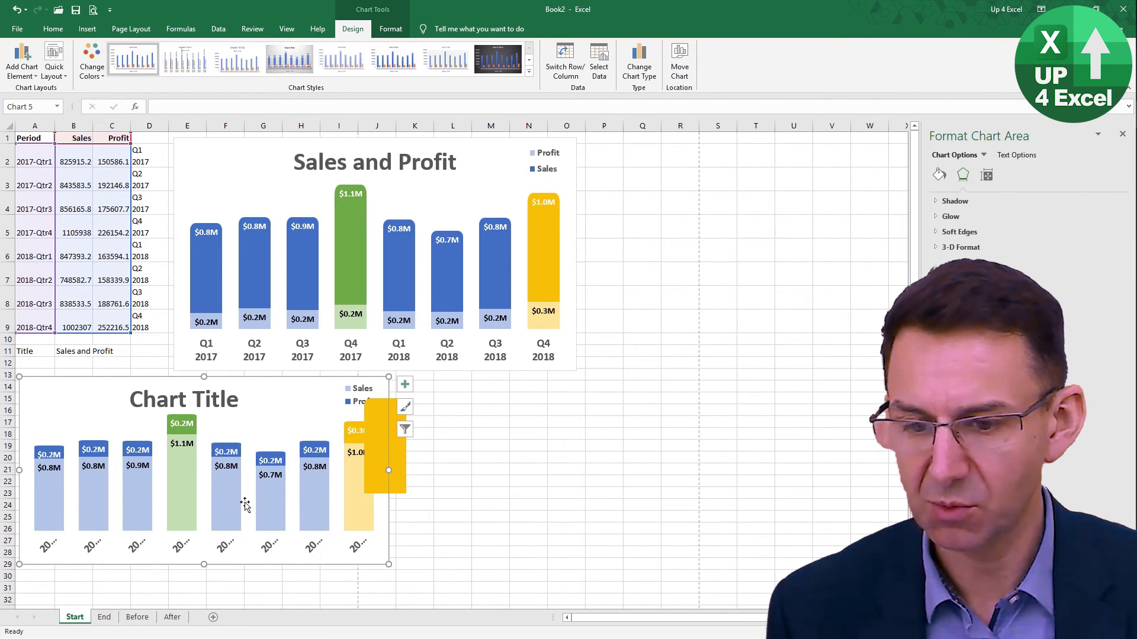
left_click(404, 463)
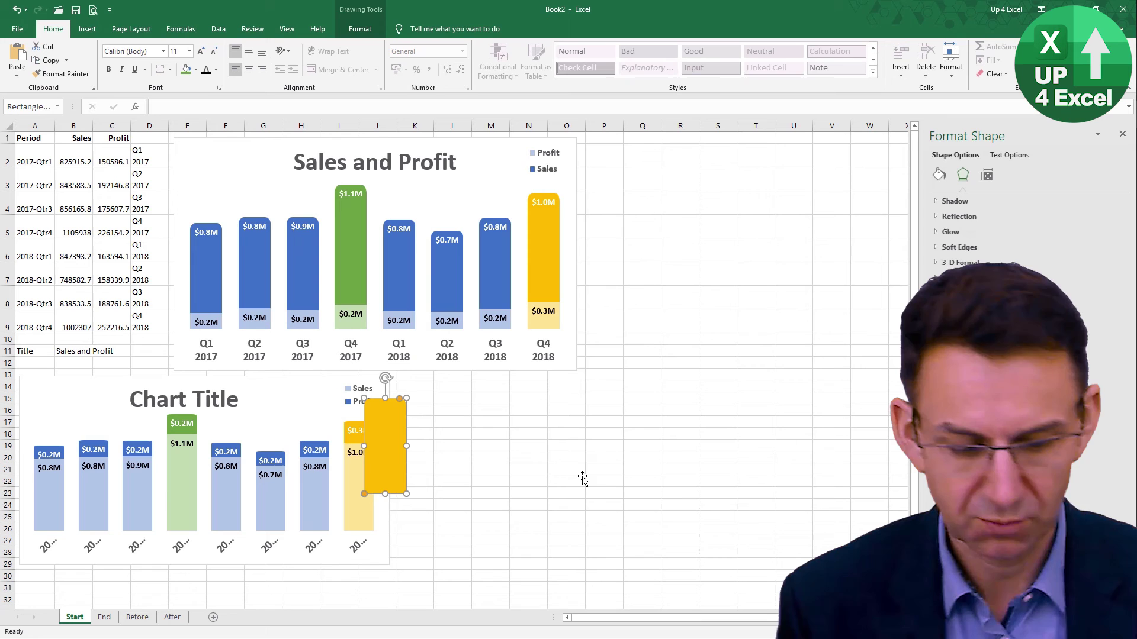
key("Delete")
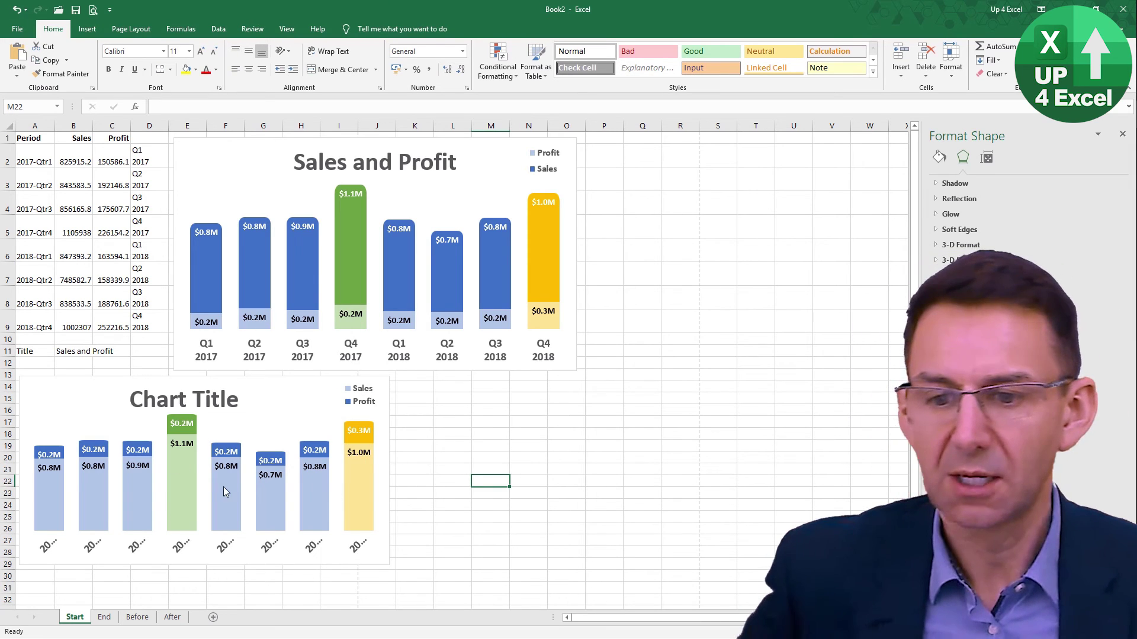